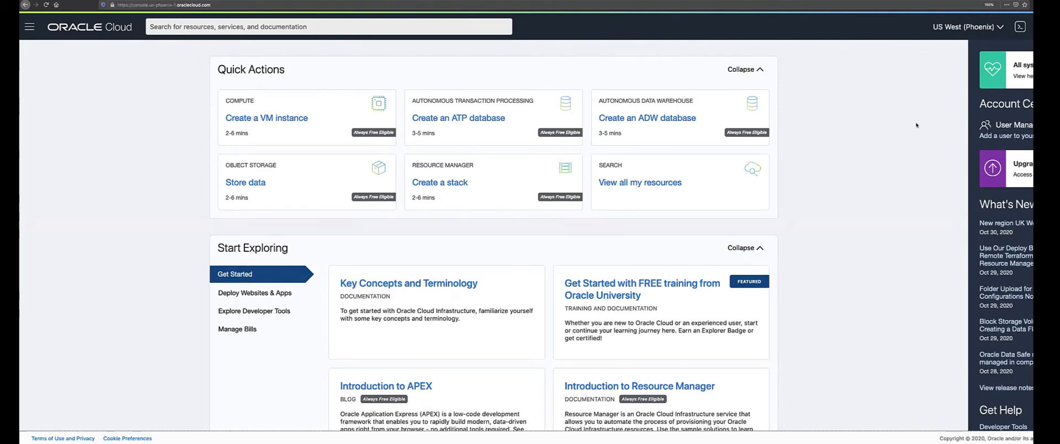
{"action": "left_click", "coordinate": [1031, 77]}
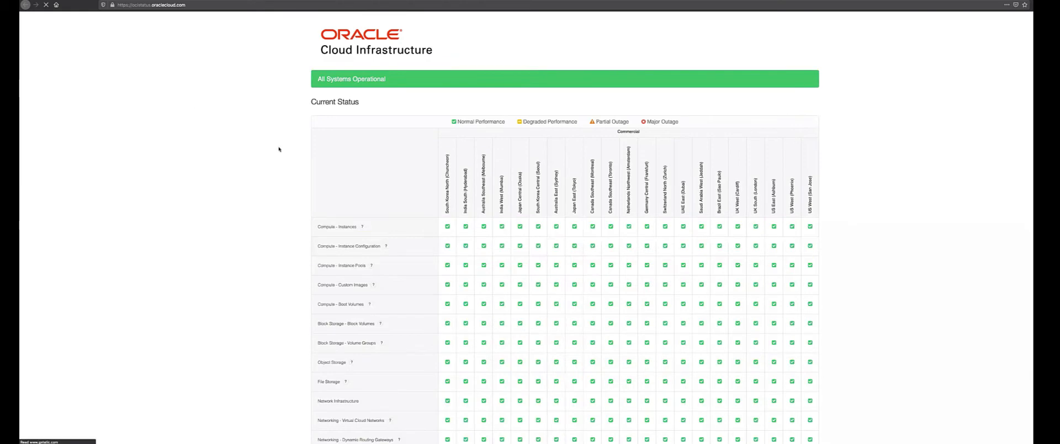
{"action": "scroll", "coordinate": [279, 149], "scroll_direction": "down", "scroll_amount": 5}
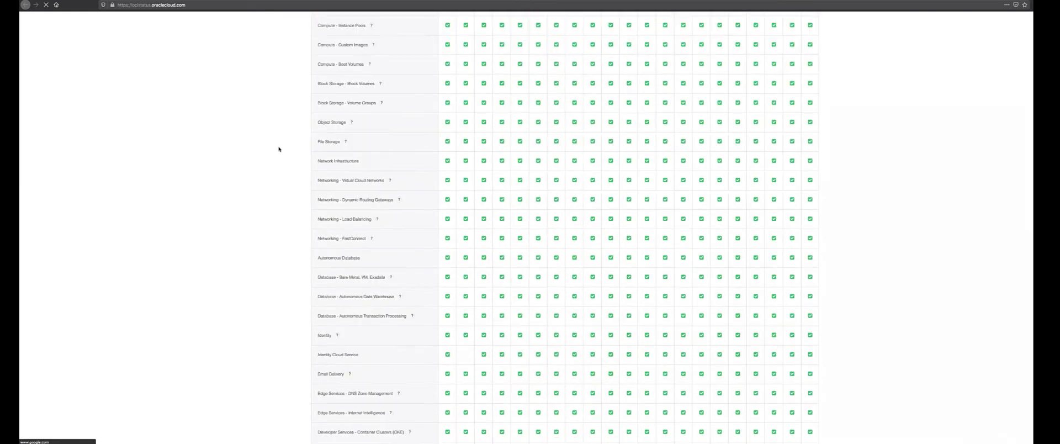
{"action": "scroll", "coordinate": [263, 134], "scroll_direction": "up", "scroll_amount": 5}
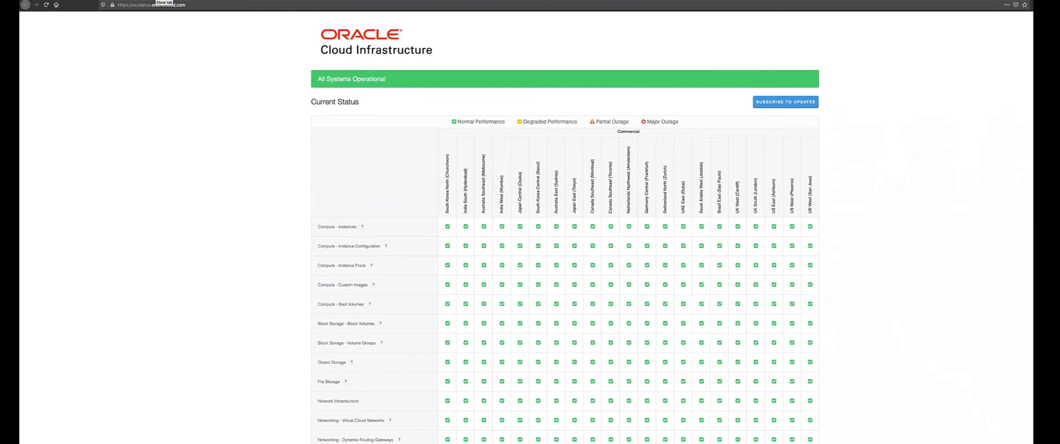
{"action": "left_click", "coordinate": [164, 0]}
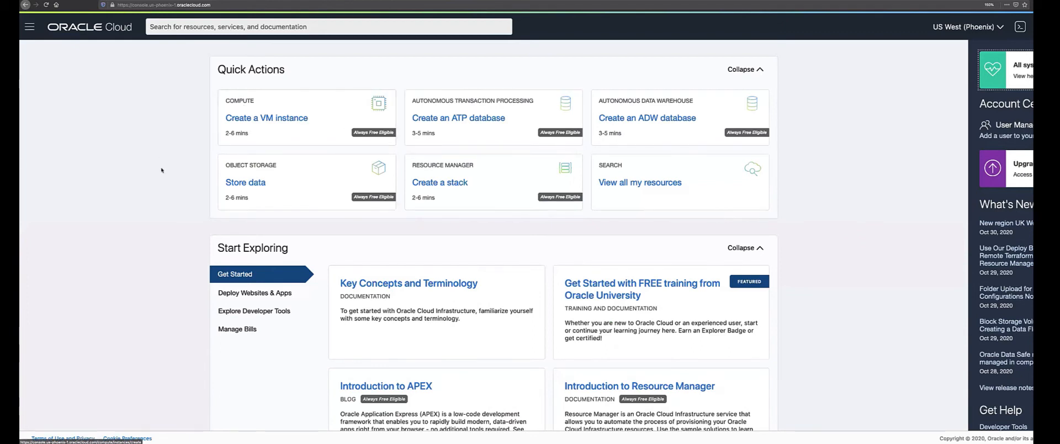
{"action": "scroll", "coordinate": [162, 171], "scroll_direction": "down", "scroll_amount": 1}
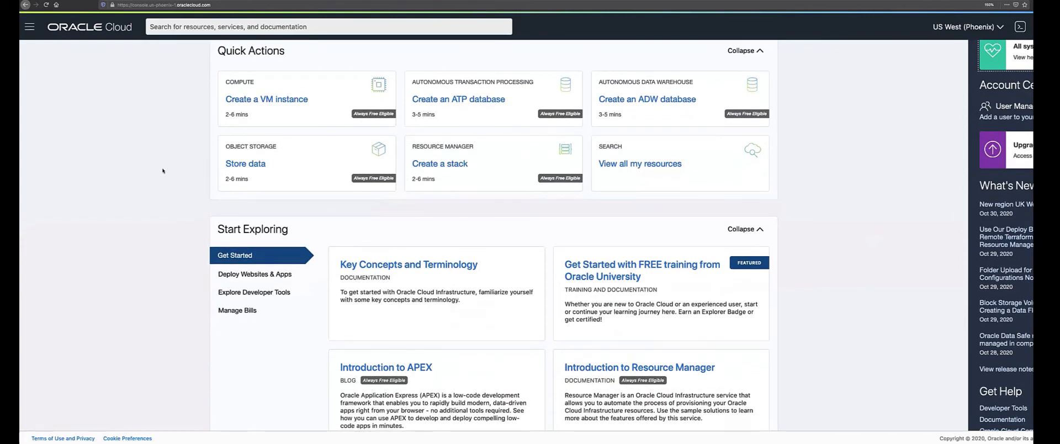
{"action": "scroll", "coordinate": [175, 192], "scroll_direction": "down", "scroll_amount": 2}
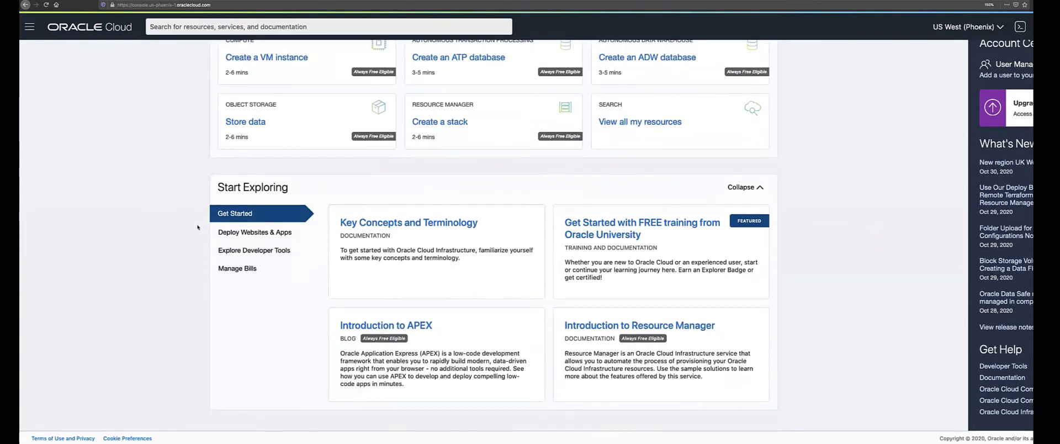
{"action": "left_click", "coordinate": [382, 223]}
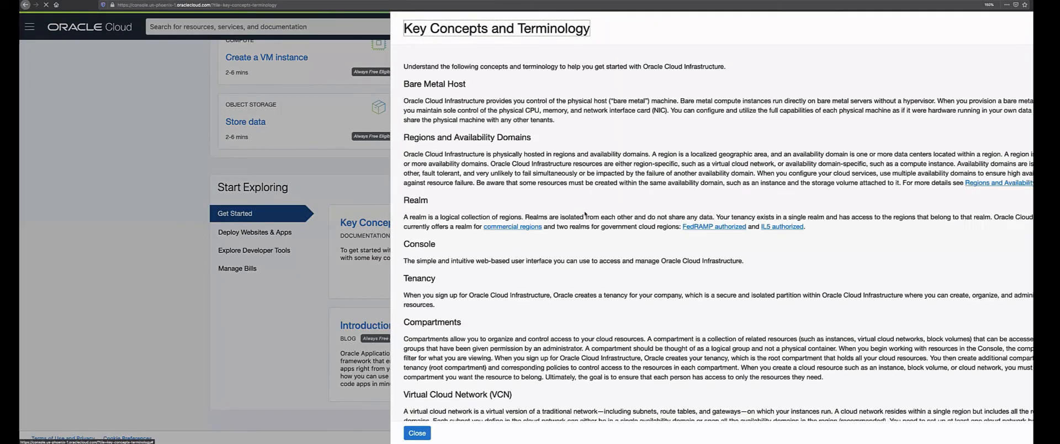
{"action": "scroll", "coordinate": [584, 212], "scroll_direction": "down", "scroll_amount": 1}
{"action": "scroll", "coordinate": [584, 212], "scroll_direction": "down", "scroll_amount": 4}
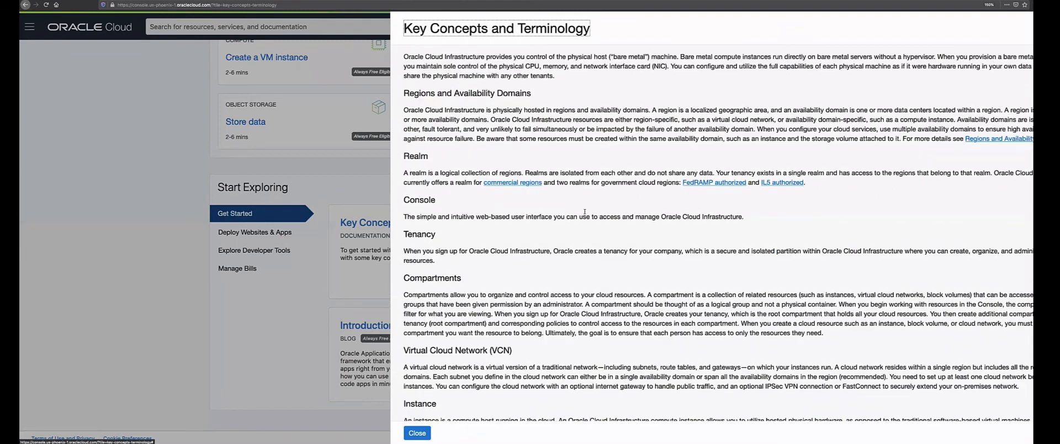
{"action": "left_click_drag", "start_coordinate": [406, 166], "coordinate": [650, 250]}
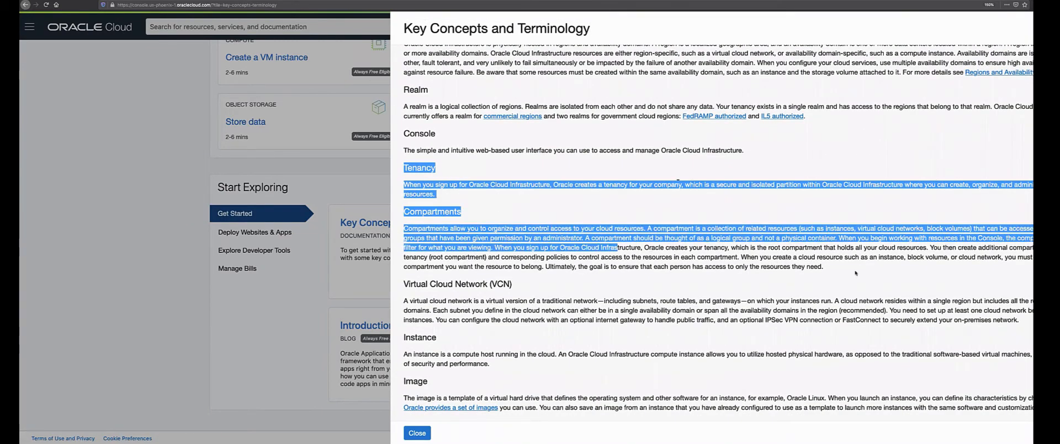
{"action": "left_click_drag", "start_coordinate": [855, 273], "coordinate": [741, 277]}
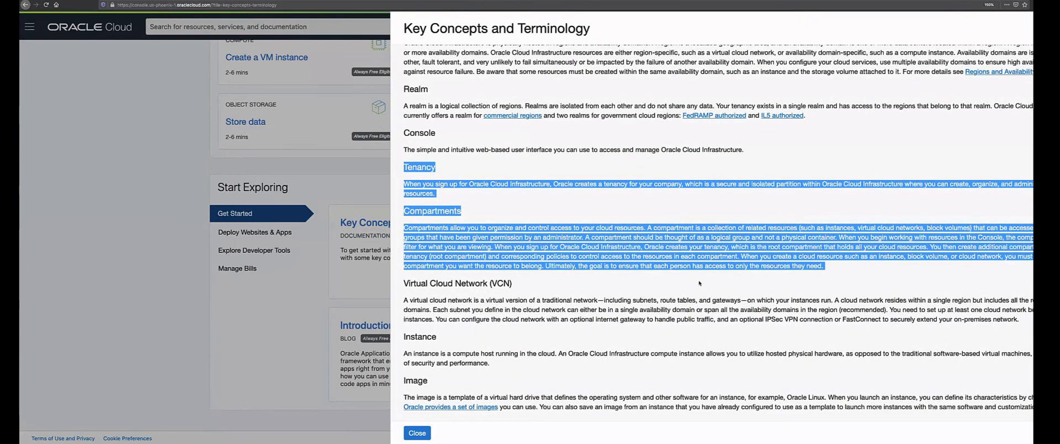
{"action": "left_click", "coordinate": [698, 283]}
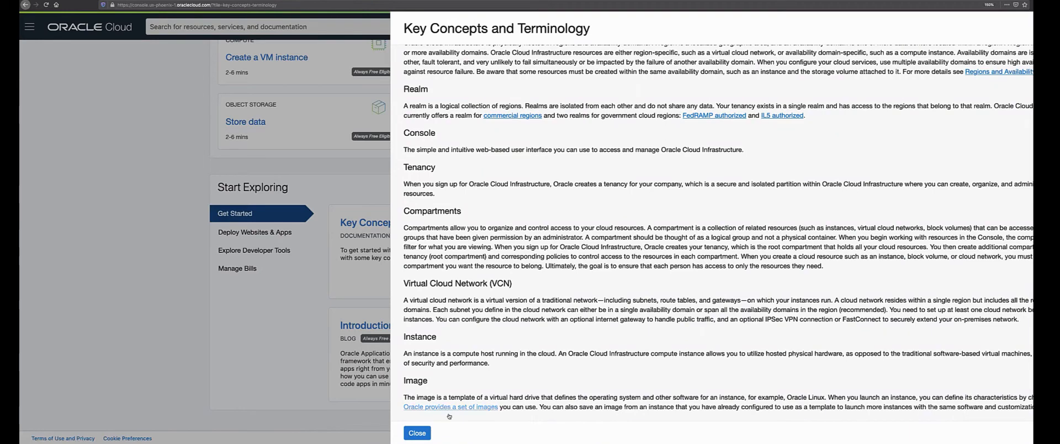
{"action": "left_click", "coordinate": [424, 434]}
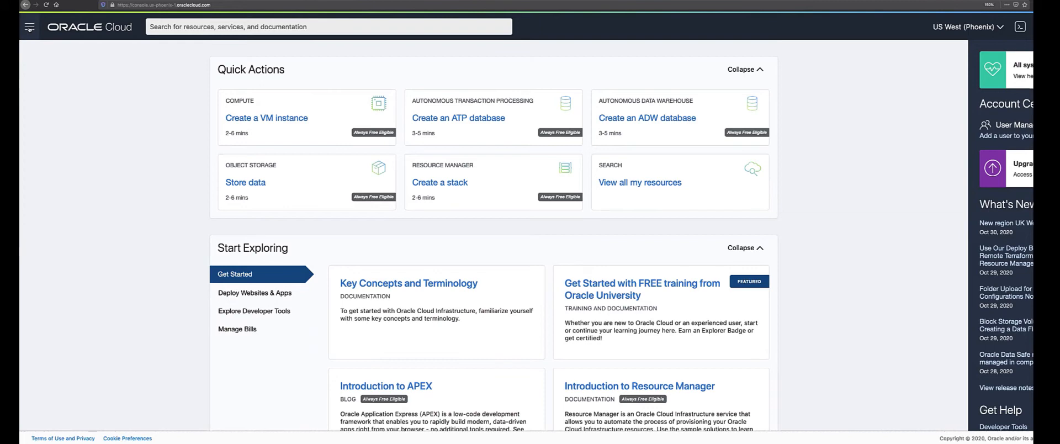
Go to Identity > Users from the navigation menu, which reports the session expired.
{"action": "left_click", "coordinate": [29, 27]}
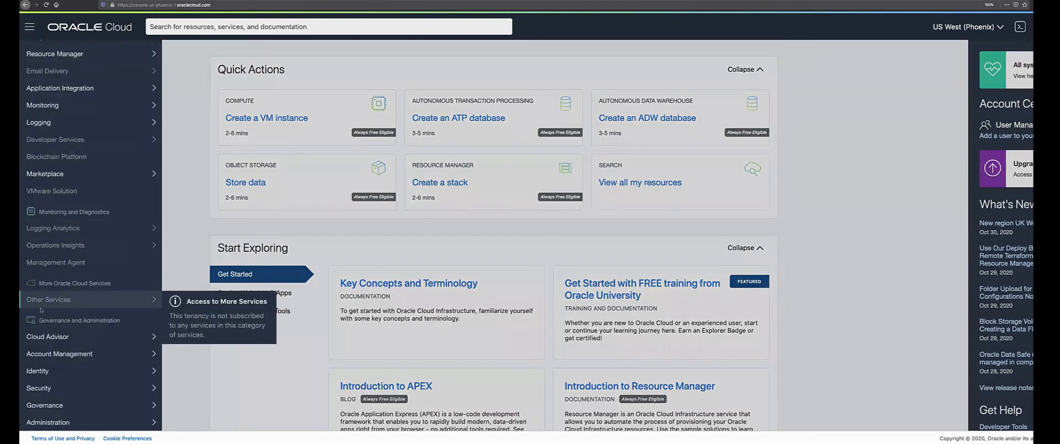
{"action": "mouse_move", "coordinate": [51, 374]}
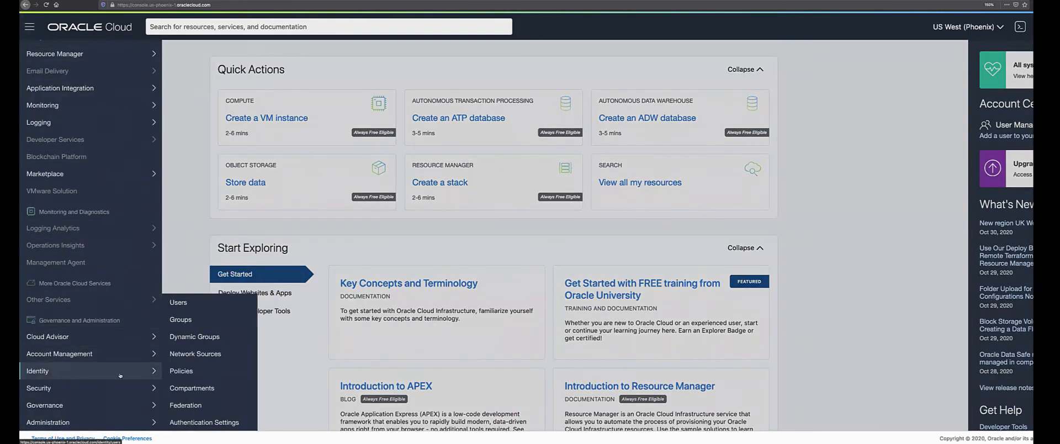
{"action": "left_click", "coordinate": [100, 375]}
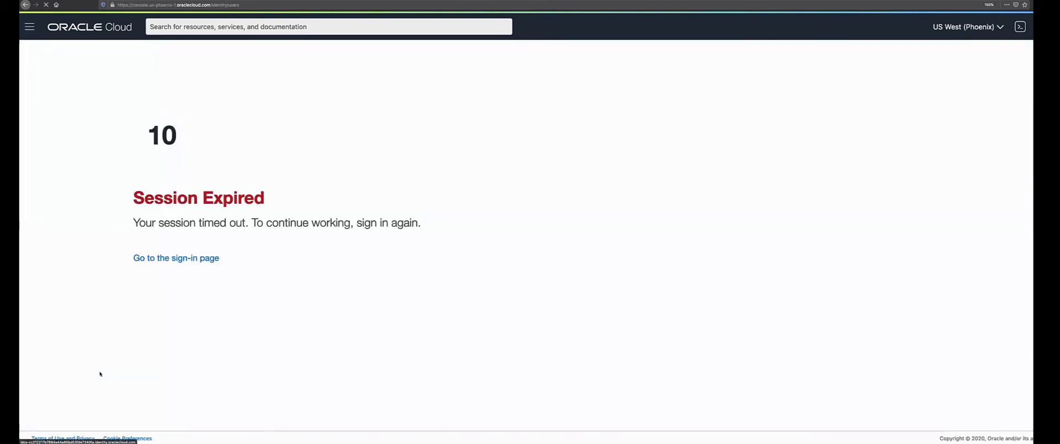
Sign in again through SSO with the account e-mail and password.
{"action": "left_click", "coordinate": [201, 259]}
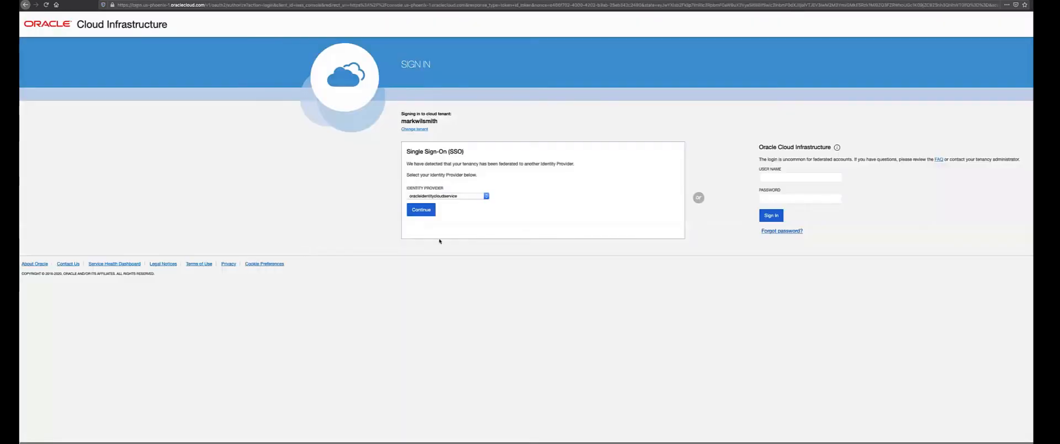
{"action": "left_click", "coordinate": [426, 209]}
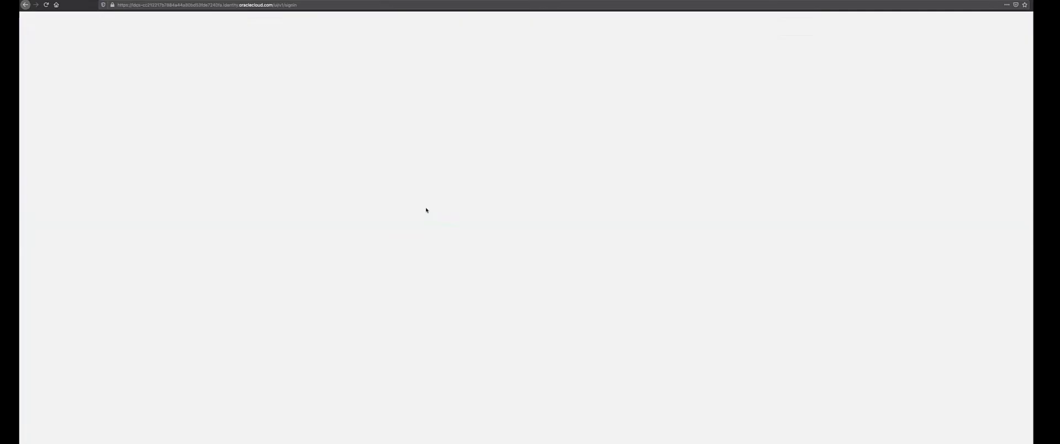
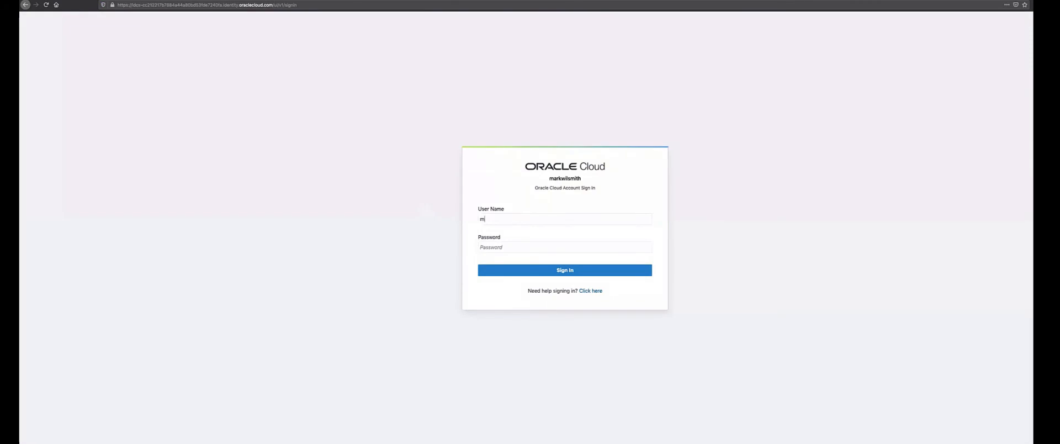
{"action": "key", "text": "Return"}
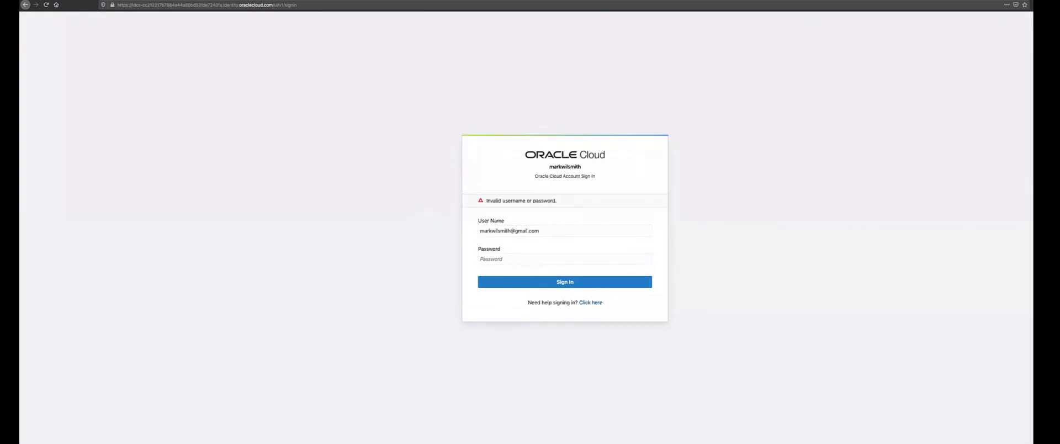
{"action": "left_click", "coordinate": [503, 258]}
{"action": "type", "text": "•••••••••••••"}
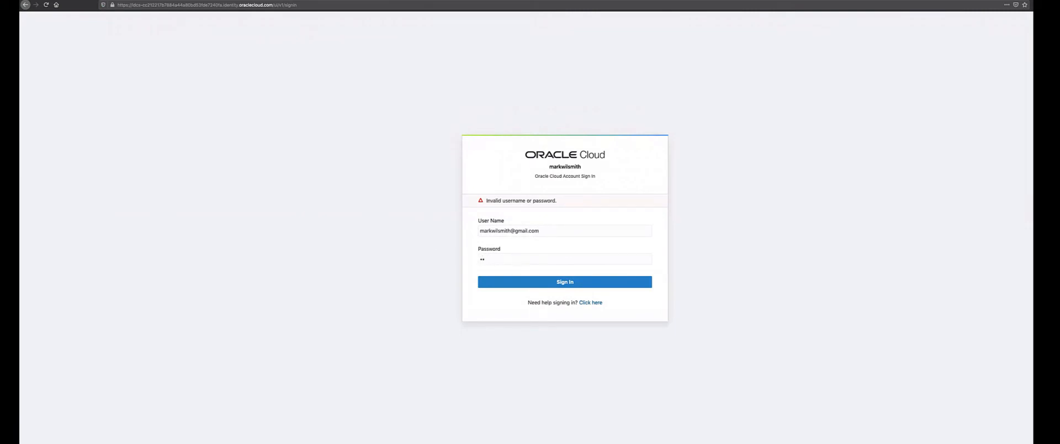
{"action": "key", "text": "Return"}
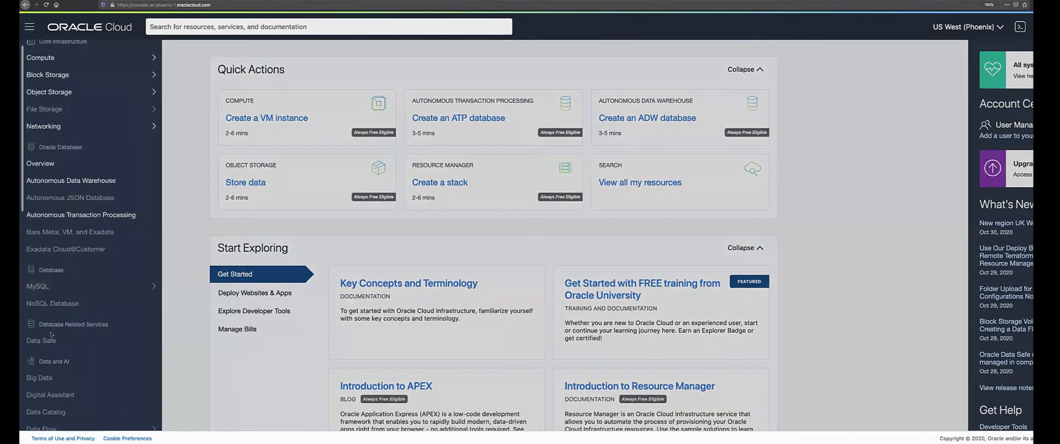
Review the Identity Groups, Policies and Compartments lists, then return to Users.
{"action": "scroll", "coordinate": [51, 334], "scroll_direction": "down", "scroll_amount": 4}
{"action": "scroll", "coordinate": [51, 333], "scroll_direction": "down", "scroll_amount": 2}
{"action": "left_click", "coordinate": [51, 371]}
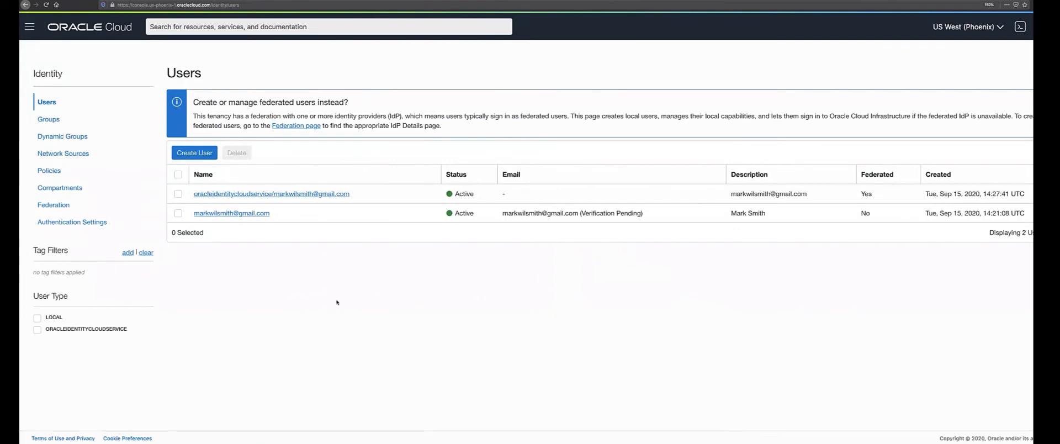
{"action": "left_click", "coordinate": [58, 121]}
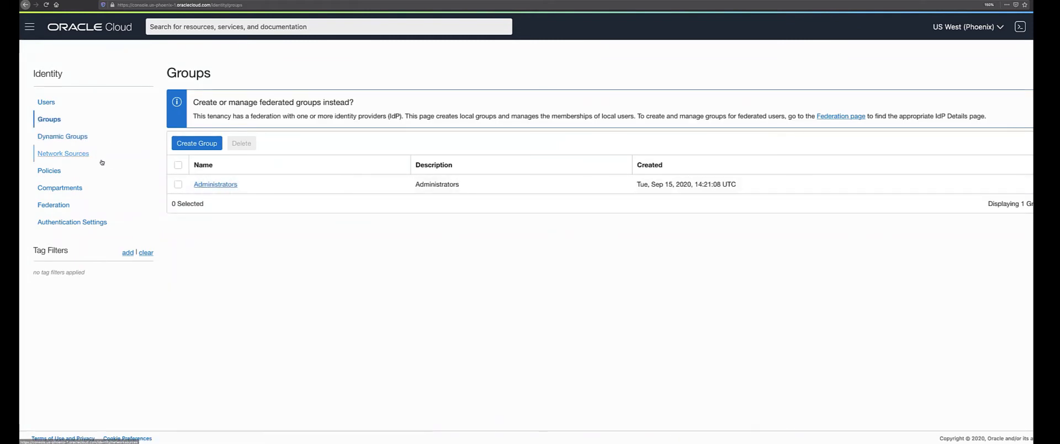
{"action": "left_click", "coordinate": [63, 173]}
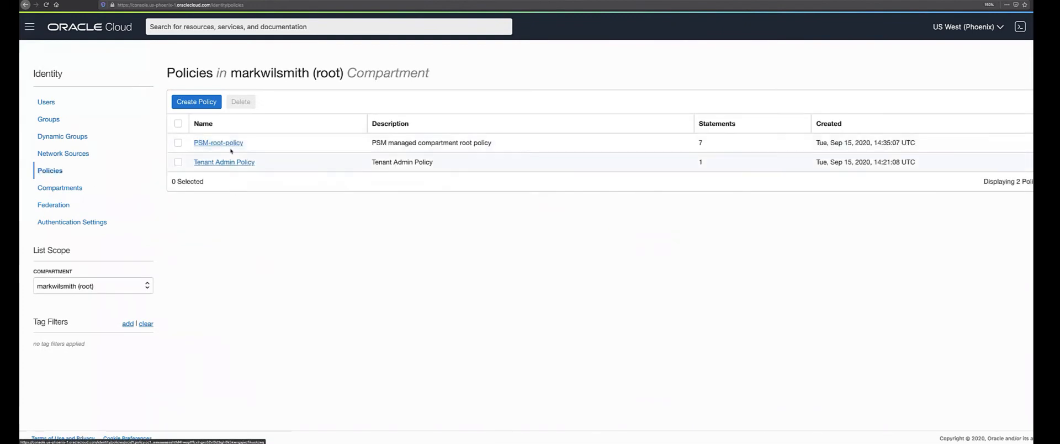
{"action": "left_click", "coordinate": [63, 189]}
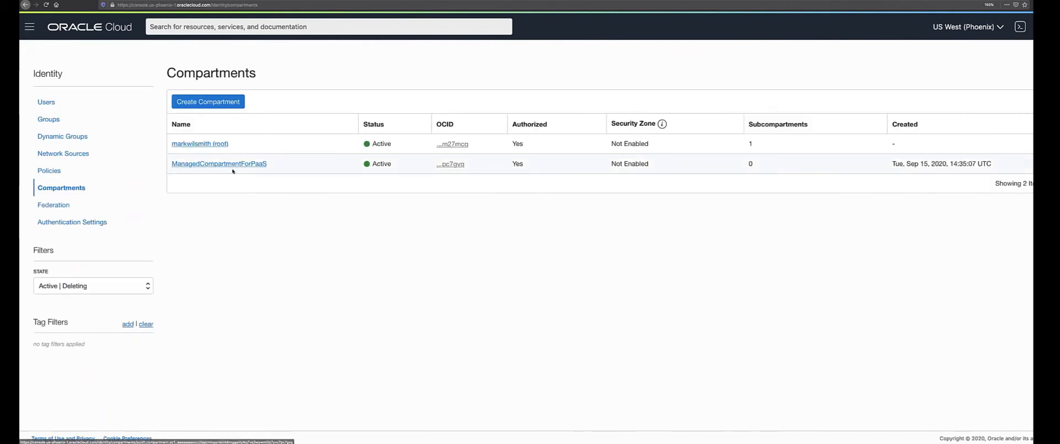
{"action": "left_click", "coordinate": [49, 104]}
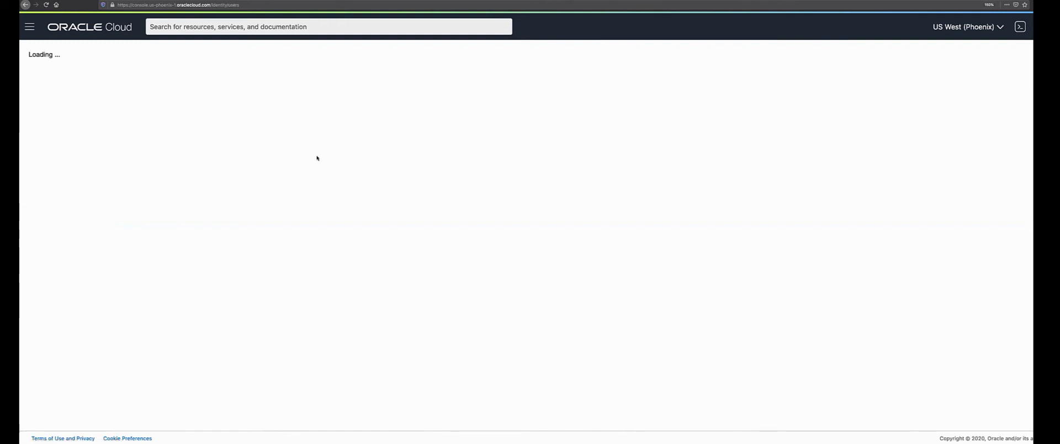
Create IAM user DemoDB01 with description 'demo', then go back to the Users list.
{"action": "left_click", "coordinate": [204, 154]}
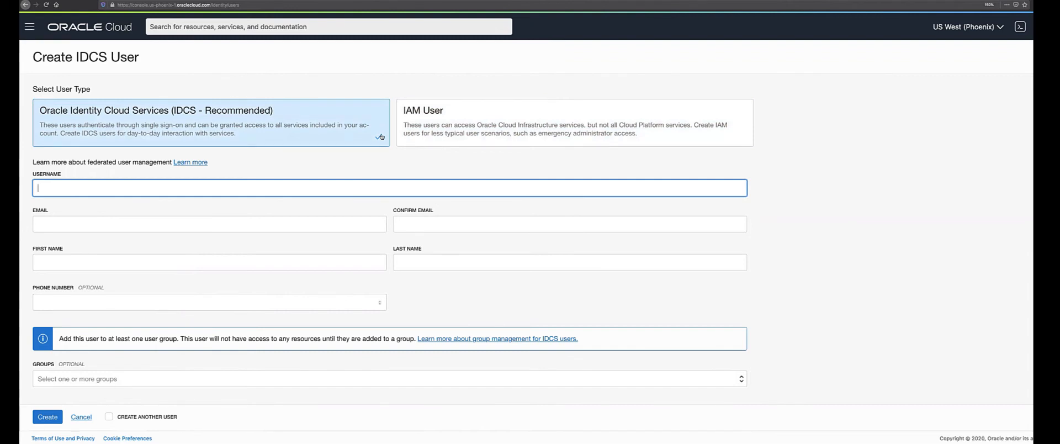
{"action": "left_click", "coordinate": [468, 136]}
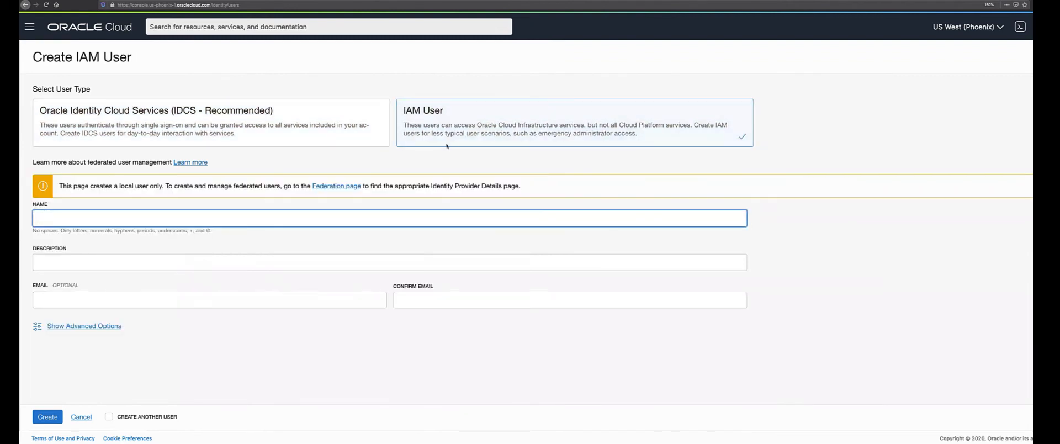
{"action": "type", "text": "DemoDB01"}
{"action": "left_click", "coordinate": [184, 262]}
{"action": "type", "text": "demo"}
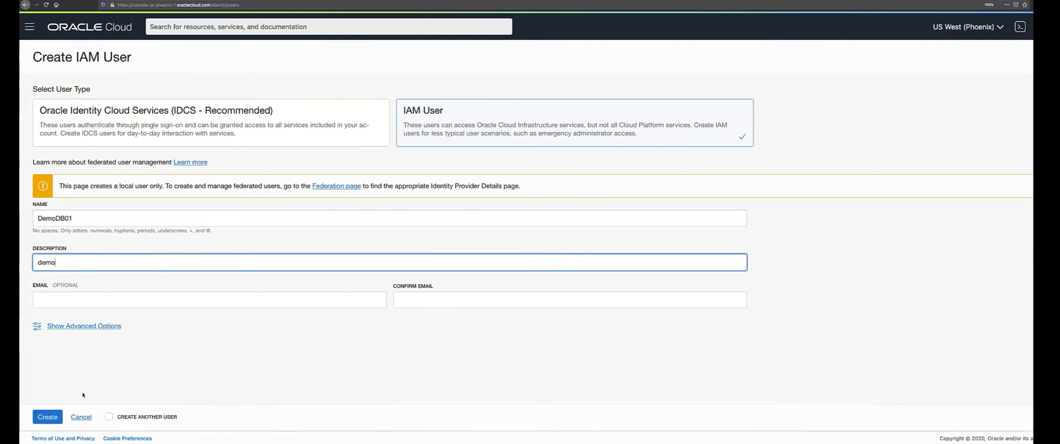
{"action": "left_click", "coordinate": [48, 417]}
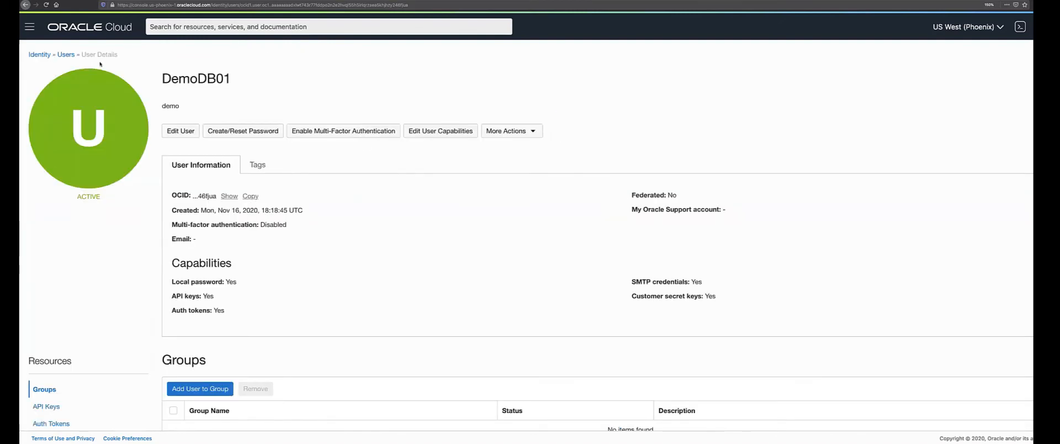
{"action": "left_click", "coordinate": [65, 55]}
{"action": "left_click", "coordinate": [200, 153]}
Create IAM user DemoDB02 with description 'demo', removing a stray character from the name.
{"action": "left_click", "coordinate": [430, 113]}
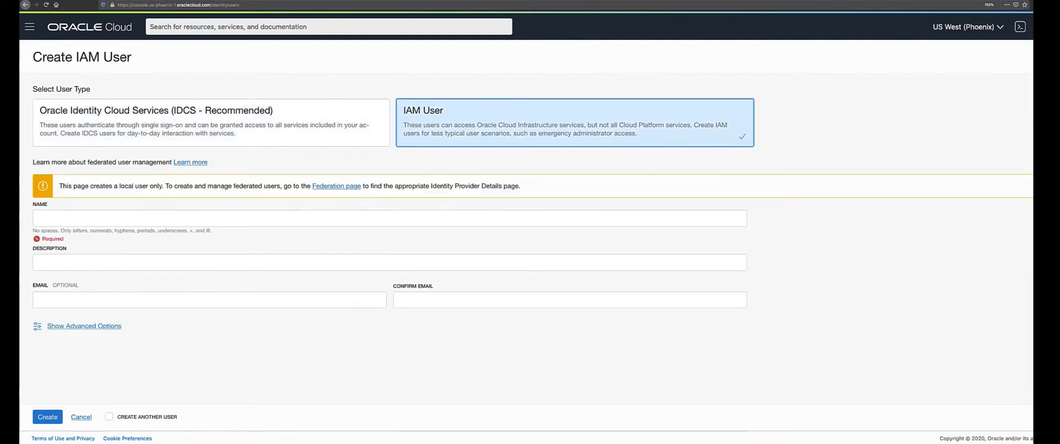
{"action": "left_click", "coordinate": [111, 218]}
{"action": "type", "text": "Demo"}
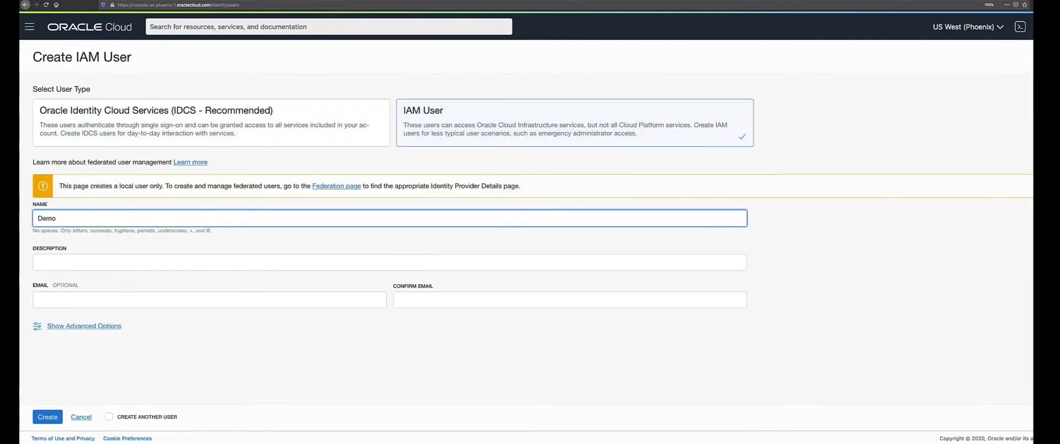
{"action": "type", "text": "DB02`"}
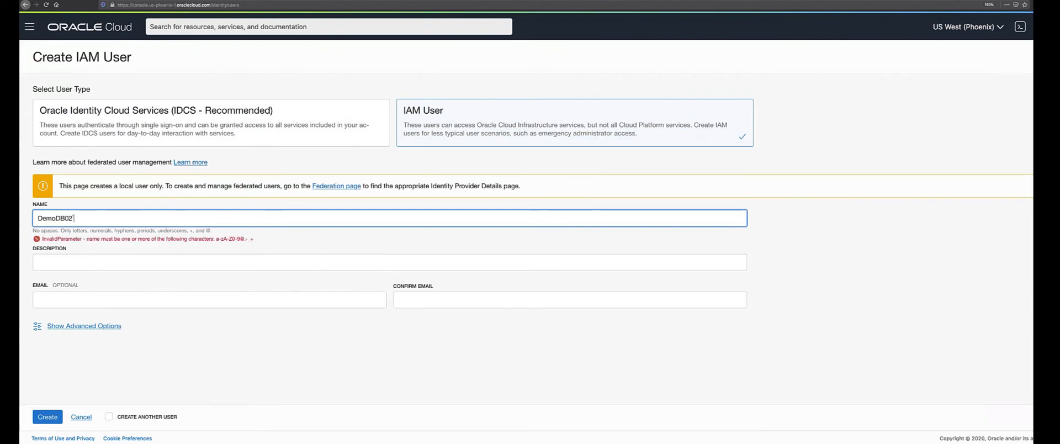
{"action": "left_click", "coordinate": [65, 269]}
{"action": "type", "text": "demo"}
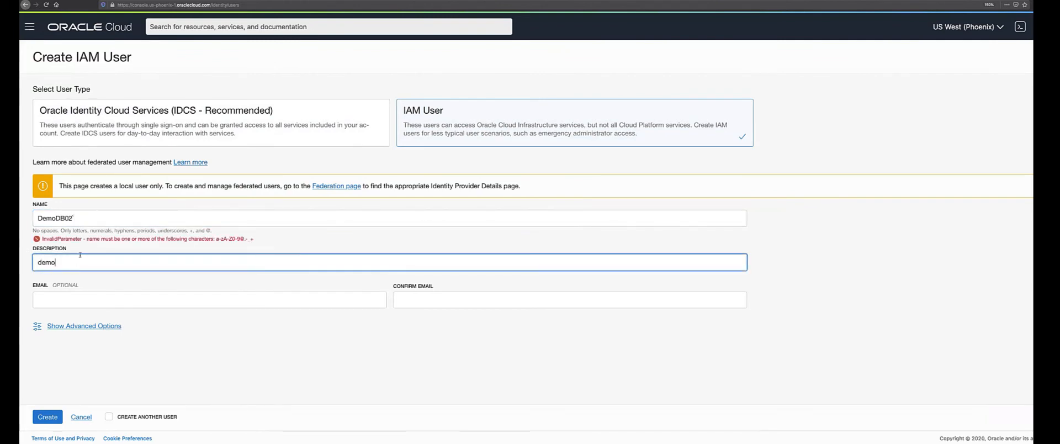
{"action": "left_click", "coordinate": [76, 217]}
{"action": "key", "text": "BackSpace"}
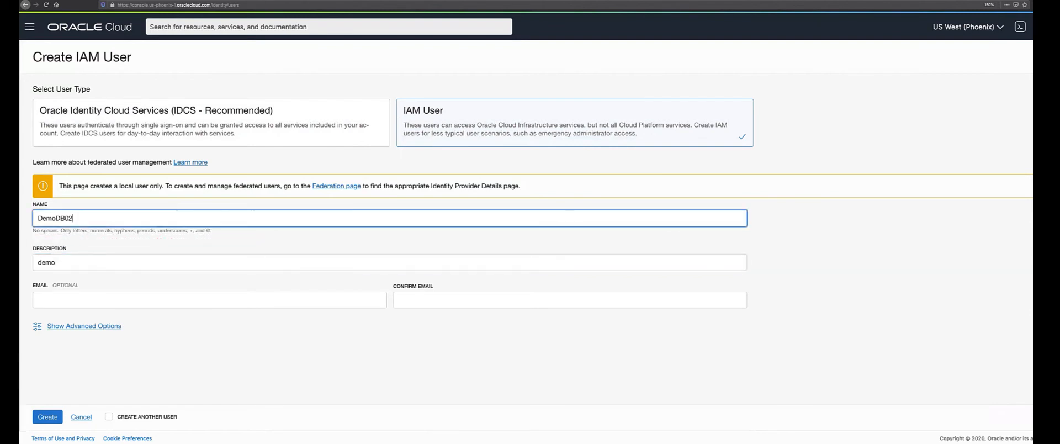
{"action": "left_click", "coordinate": [47, 417]}
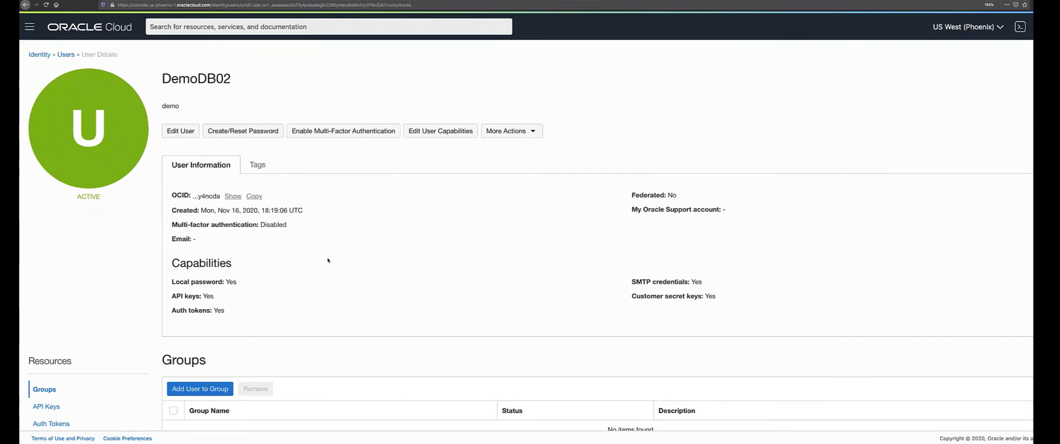
{"action": "scroll", "coordinate": [243, 194], "scroll_direction": "down", "scroll_amount": 2}
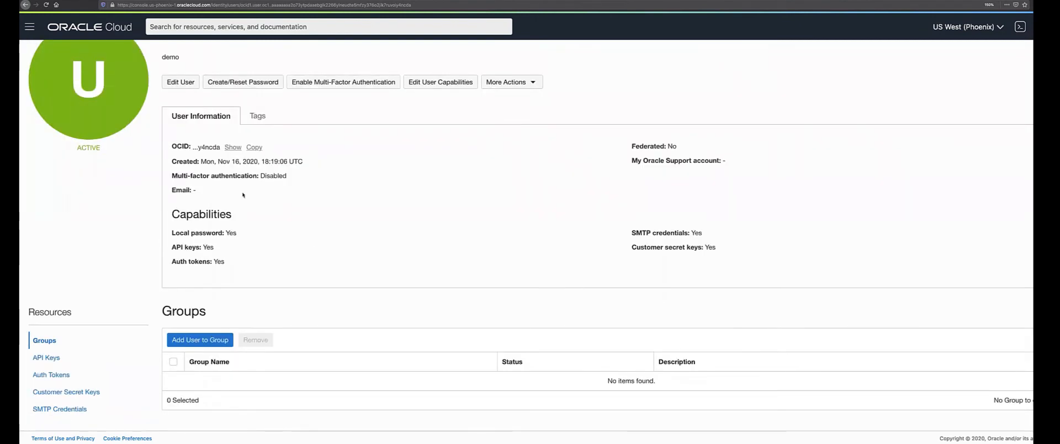
{"action": "scroll", "coordinate": [243, 194], "scroll_direction": "up", "scroll_amount": 1}
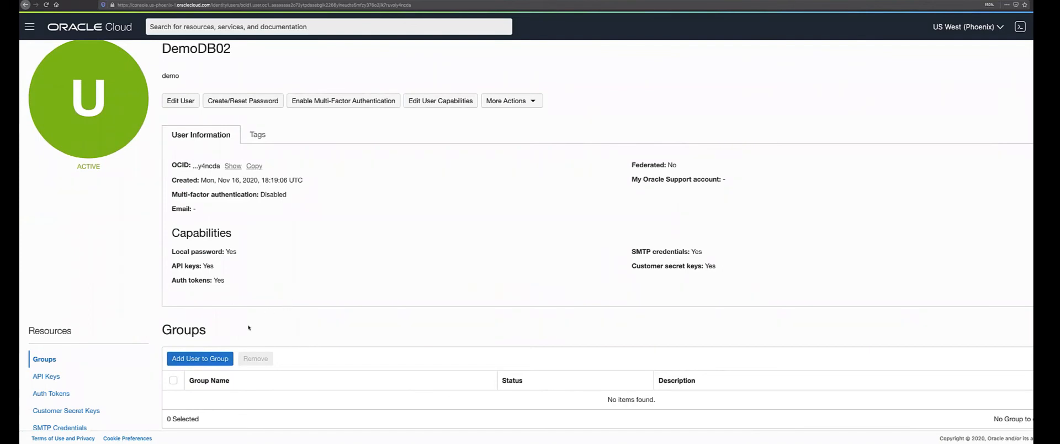
Check the groups available for DemoDB02, cancel, and return to the Users list.
{"action": "left_click", "coordinate": [228, 354]}
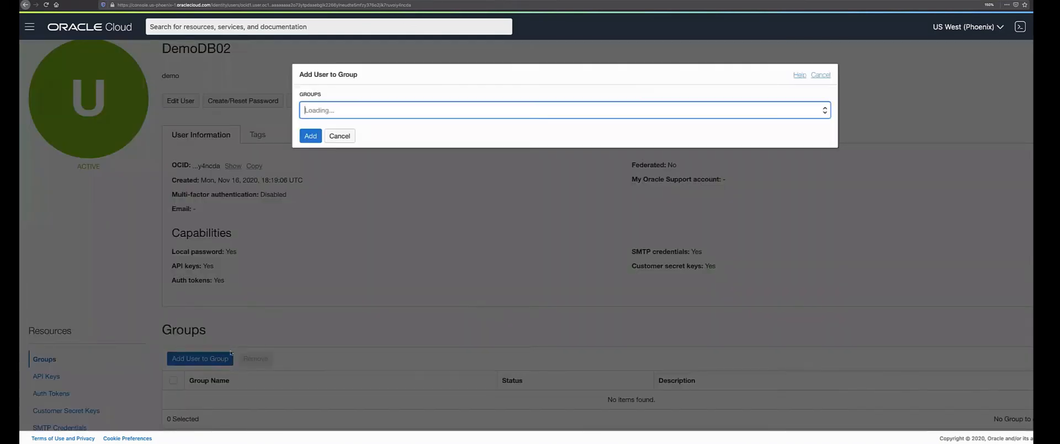
{"action": "left_click", "coordinate": [745, 113]}
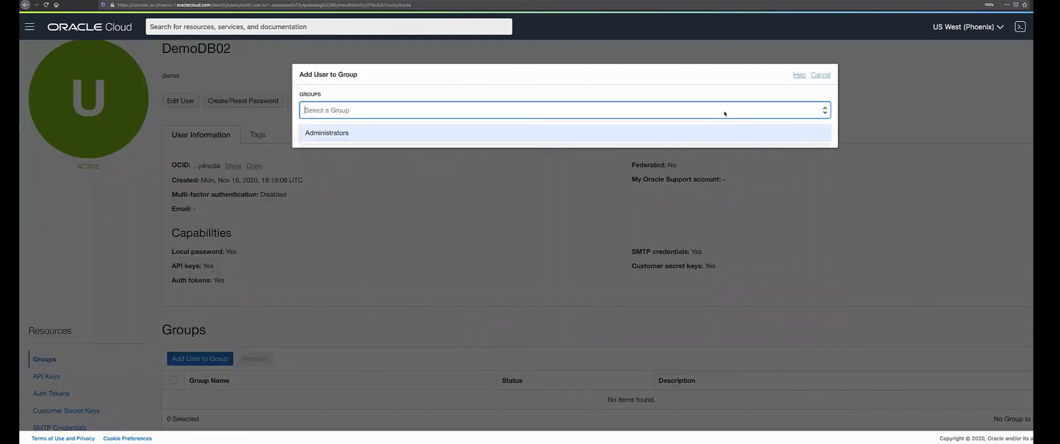
{"action": "left_click", "coordinate": [821, 75]}
{"action": "scroll", "coordinate": [112, 93], "scroll_direction": "up", "scroll_amount": 1}
{"action": "left_click", "coordinate": [39, 54]}
Create group DemoDBGroup with description 'demo' from the Groups list.
{"action": "left_click", "coordinate": [48, 119]}
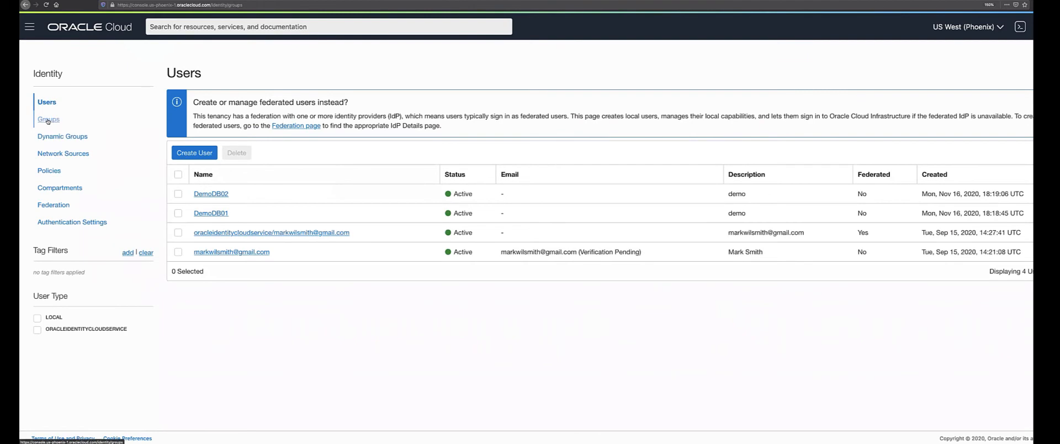
{"action": "left_click", "coordinate": [198, 147]}
{"action": "type", "text": "DemoB"}
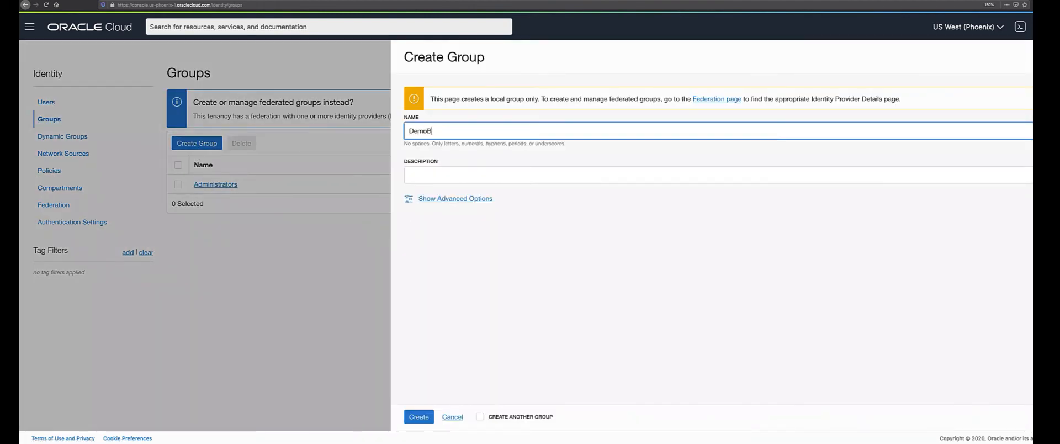
{"action": "key", "text": "BackSpace"}
{"action": "type", "text": "DBGroup"}
{"action": "left_click", "coordinate": [433, 175]}
{"action": "type", "text": "demo"}
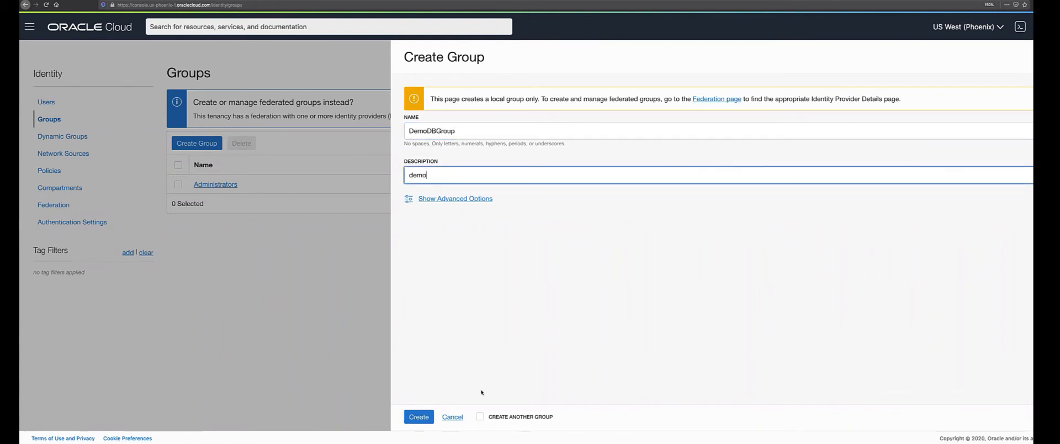
{"action": "left_click", "coordinate": [418, 417]}
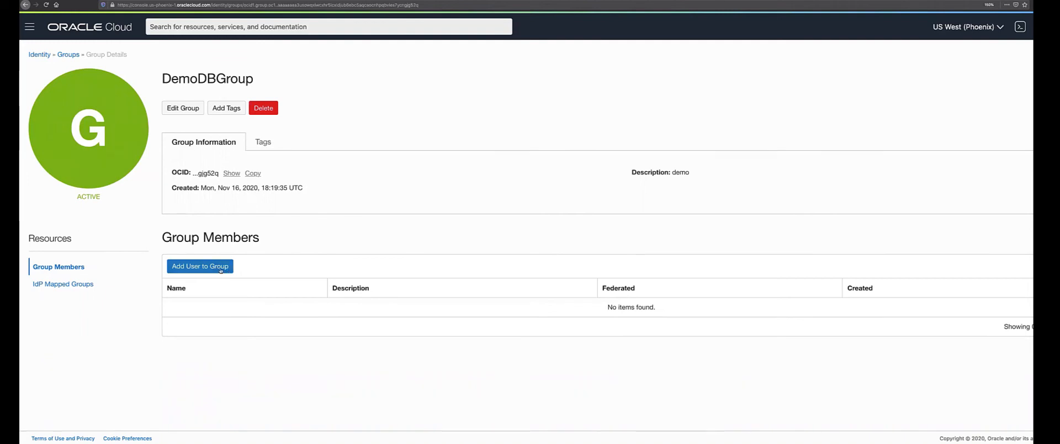
Add users DemoDB01 and DemoDB02 to DemoDBGroup one after the other.
{"action": "left_click", "coordinate": [220, 267]}
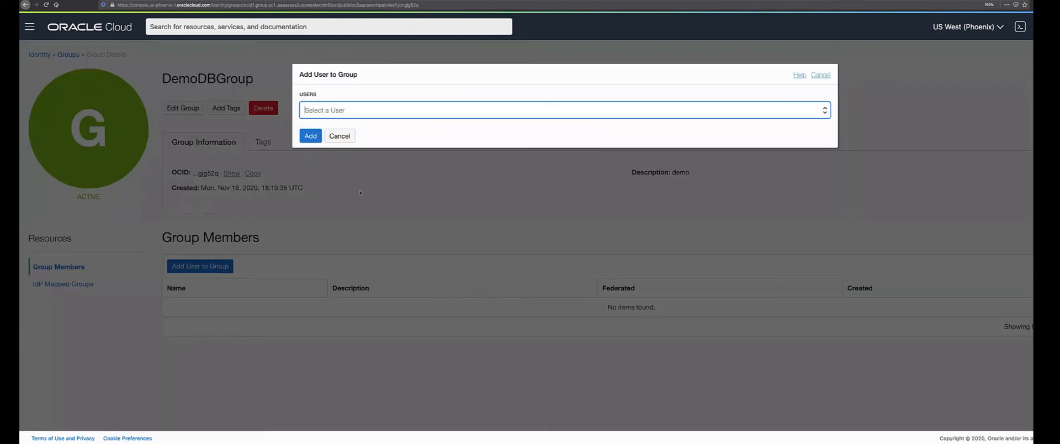
{"action": "left_click", "coordinate": [438, 111]}
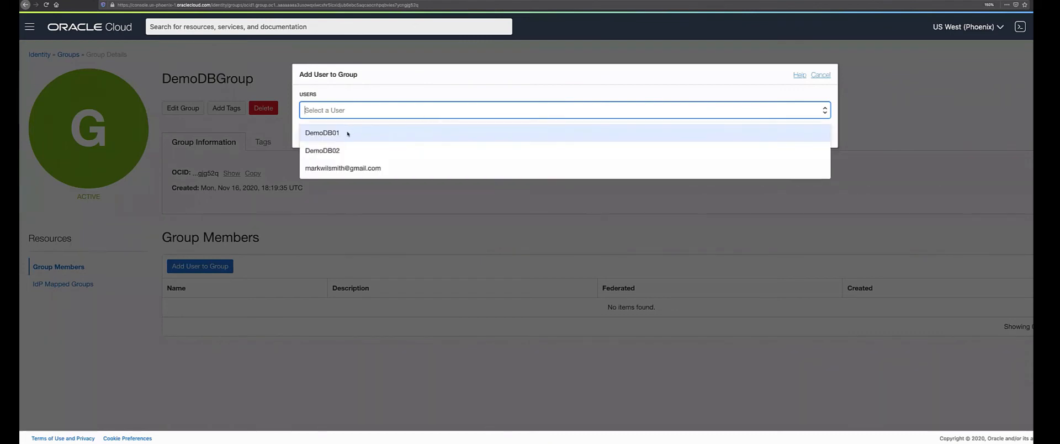
{"action": "left_click", "coordinate": [347, 134]}
{"action": "left_click", "coordinate": [312, 134]}
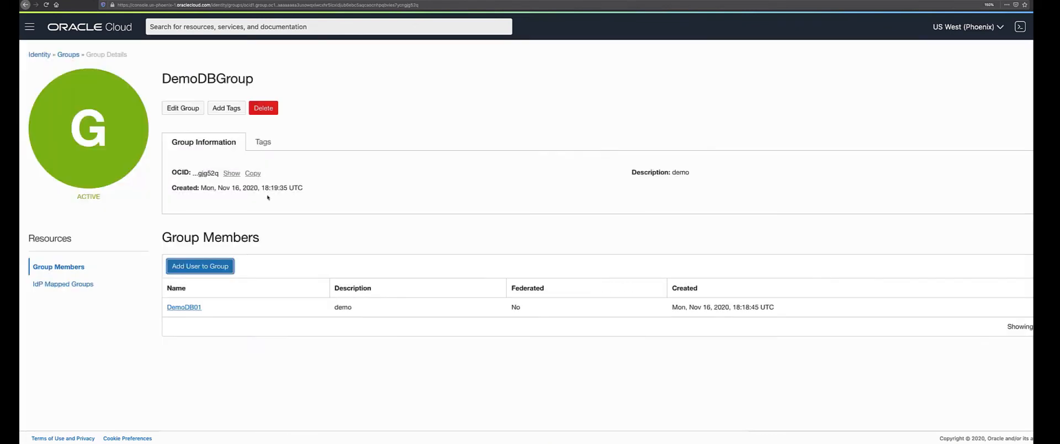
{"action": "left_click", "coordinate": [230, 265]}
{"action": "left_click", "coordinate": [378, 111]}
{"action": "left_click", "coordinate": [337, 134]}
{"action": "left_click", "coordinate": [310, 136]}
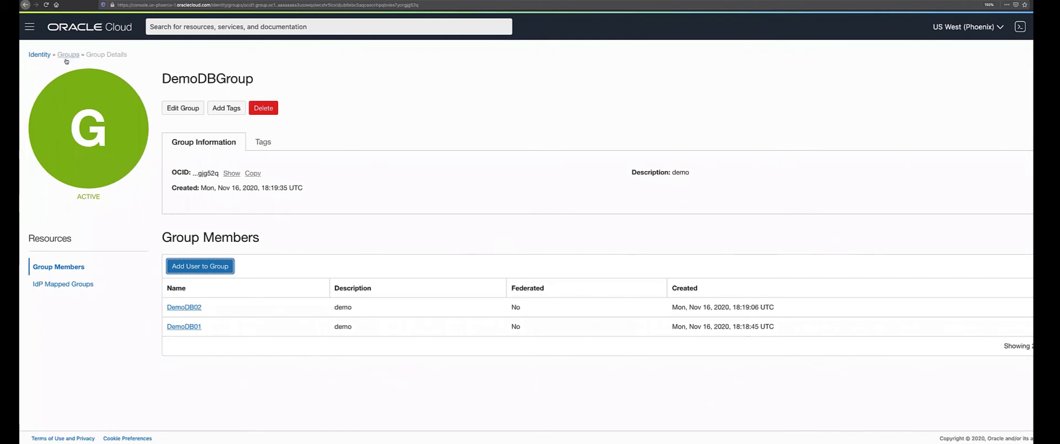
Go to the Compartments list and start a new compartment.
{"action": "left_click", "coordinate": [43, 56]}
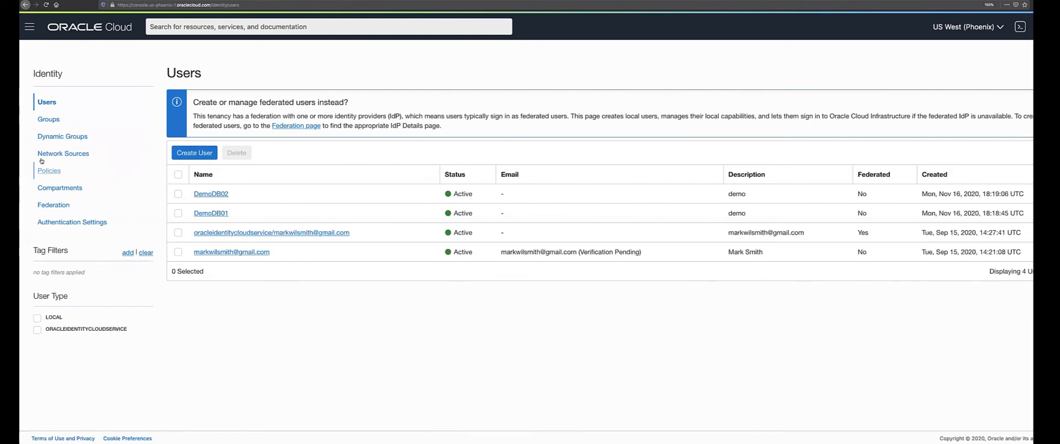
{"action": "left_click", "coordinate": [61, 189]}
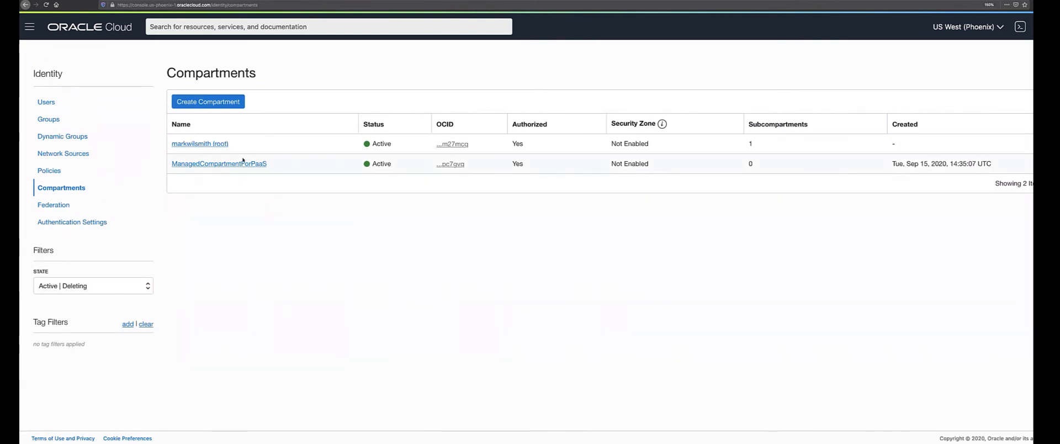
{"action": "left_click", "coordinate": [223, 103]}
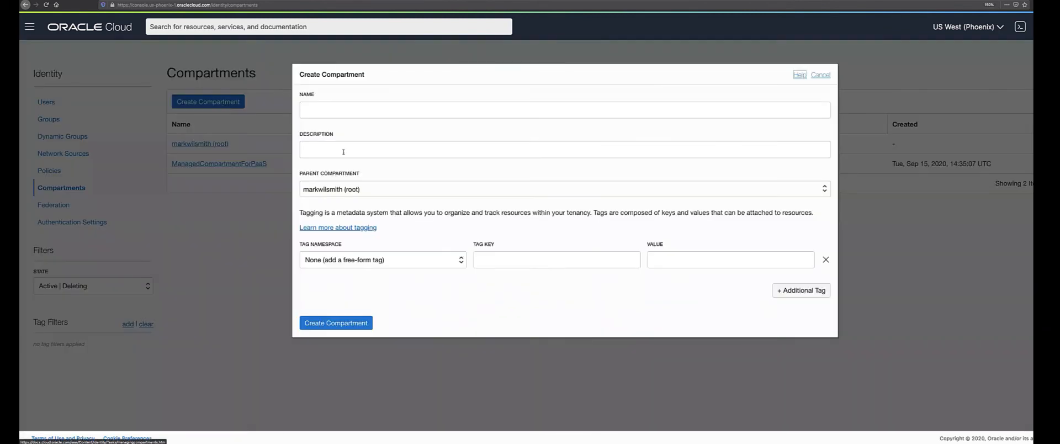
Enter name DemoDBCompartment and description 'demo', and choose the root compartment as parent.
{"action": "left_click", "coordinate": [330, 111]}
{"action": "type", "text": "Demo"}
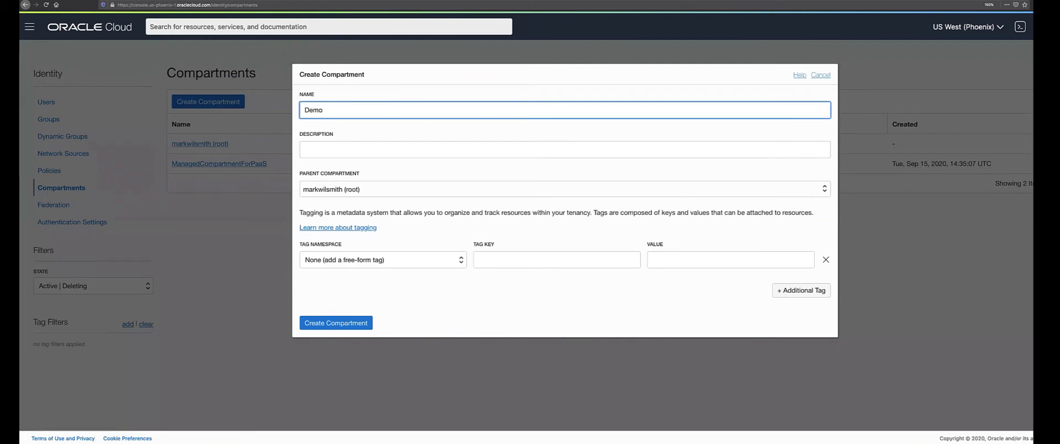
{"action": "type", "text": "DBompartment"}
{"action": "left_click", "coordinate": [330, 110]}
{"action": "type", "text": "C"}
{"action": "left_click", "coordinate": [341, 148]}
{"action": "type", "text": "demo"}
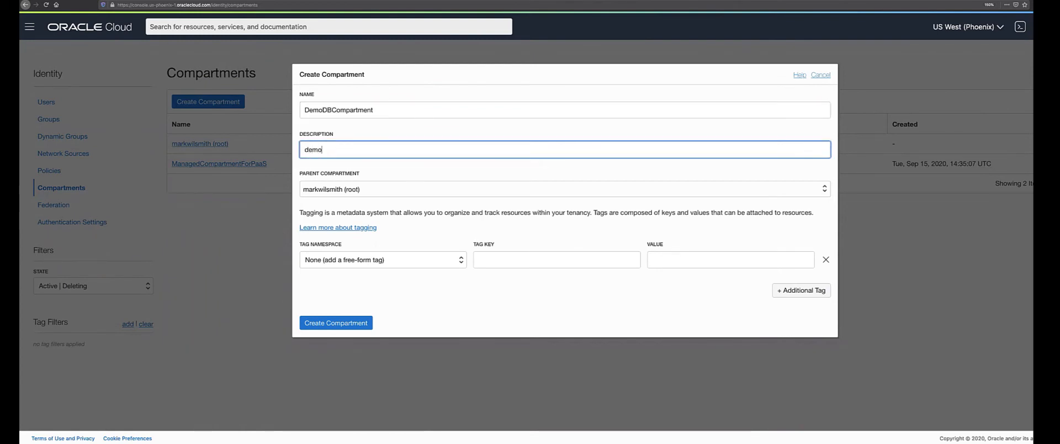
{"action": "left_click", "coordinate": [384, 195]}
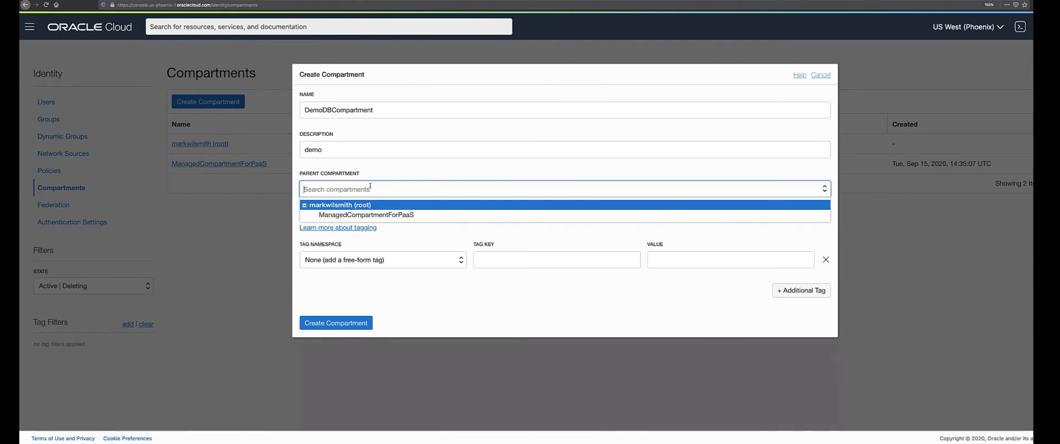
{"action": "left_click", "coordinate": [305, 205]}
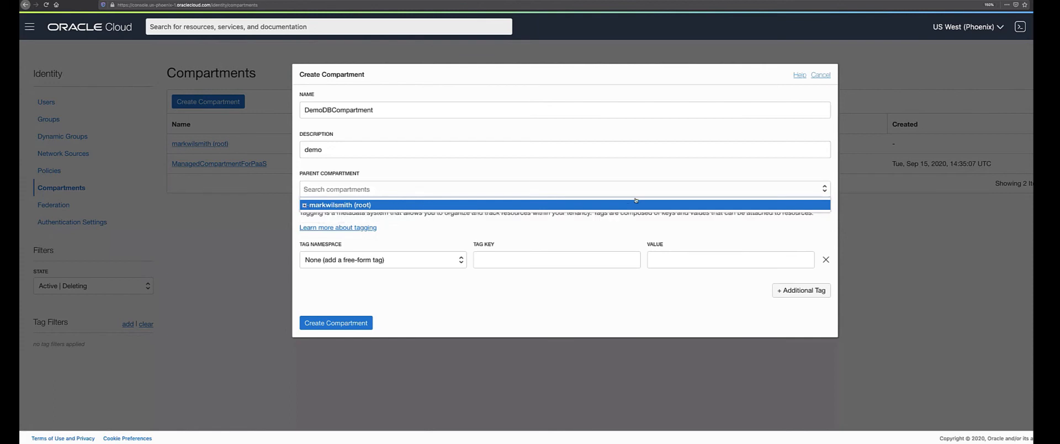
{"action": "key", "text": "Return"}
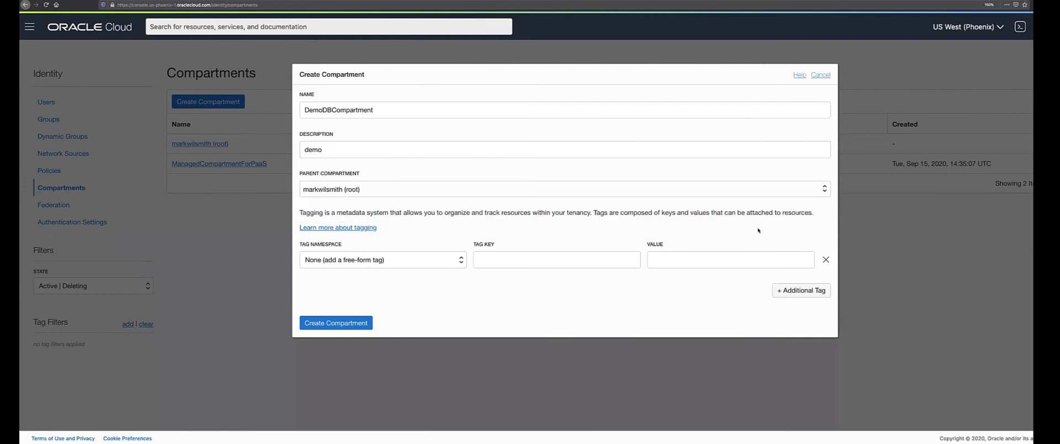
Look at the tagging documentation, then create the DemoDBCompartment compartment.
{"action": "left_click", "coordinate": [362, 228]}
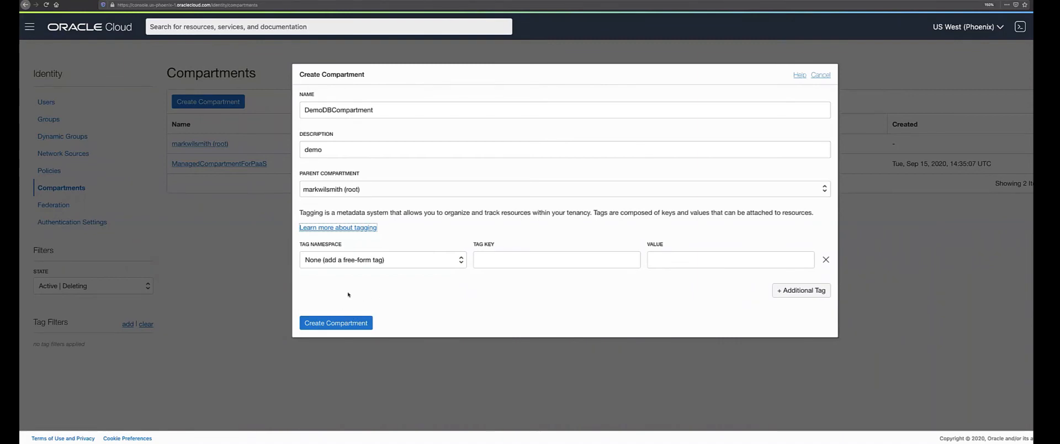
{"action": "left_click", "coordinate": [348, 324]}
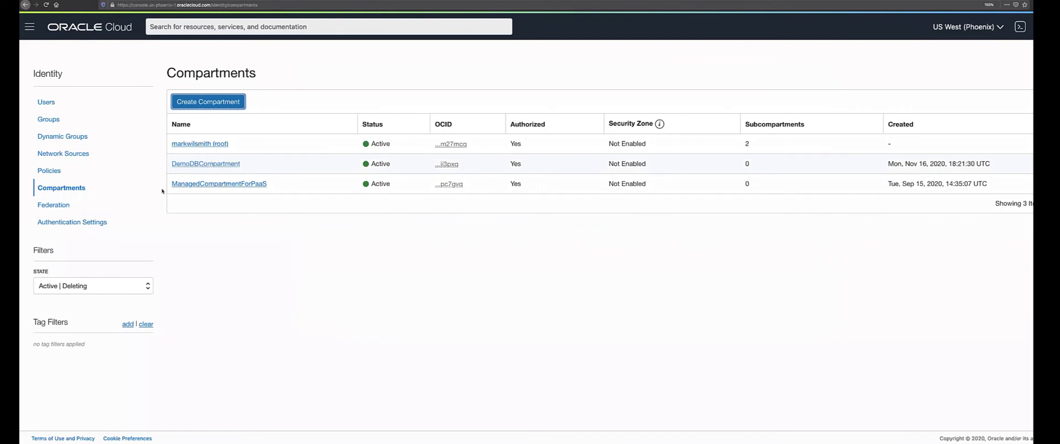
Scope the Policies list to DemoDBCompartment and begin a new policy there.
{"action": "left_click", "coordinate": [49, 171]}
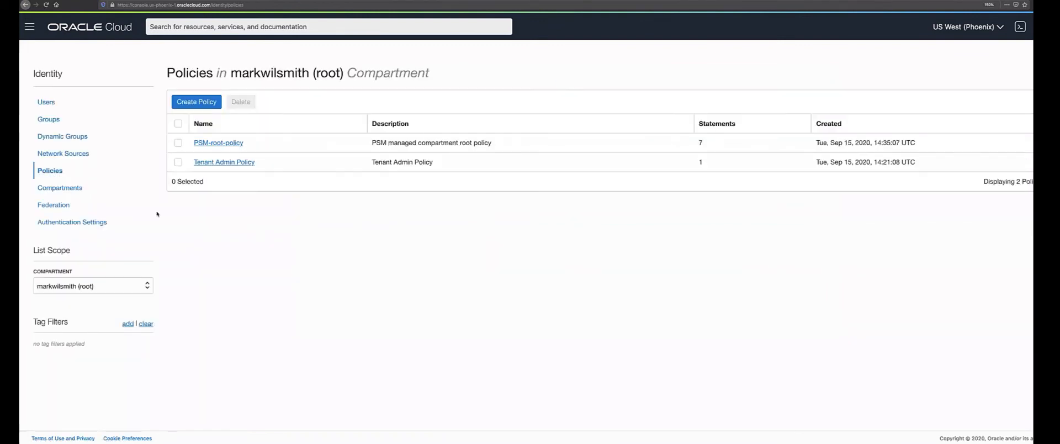
{"action": "left_click", "coordinate": [146, 286]}
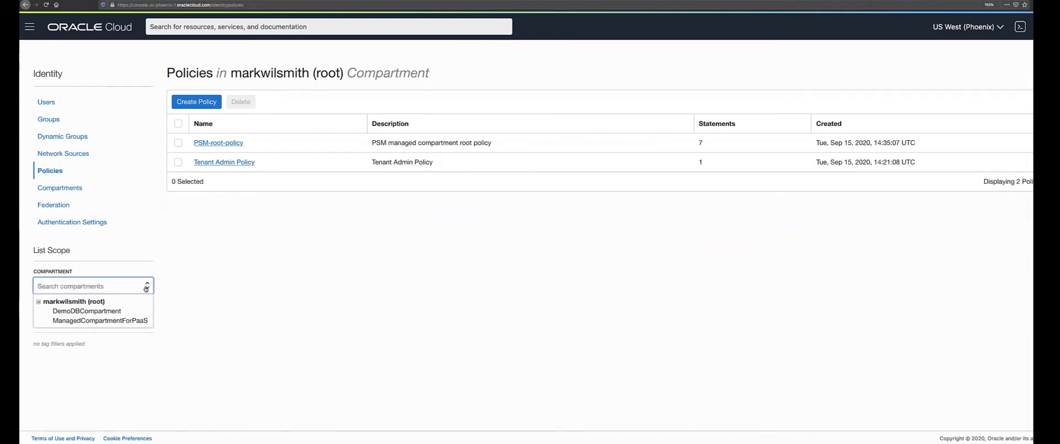
{"action": "left_click", "coordinate": [103, 312]}
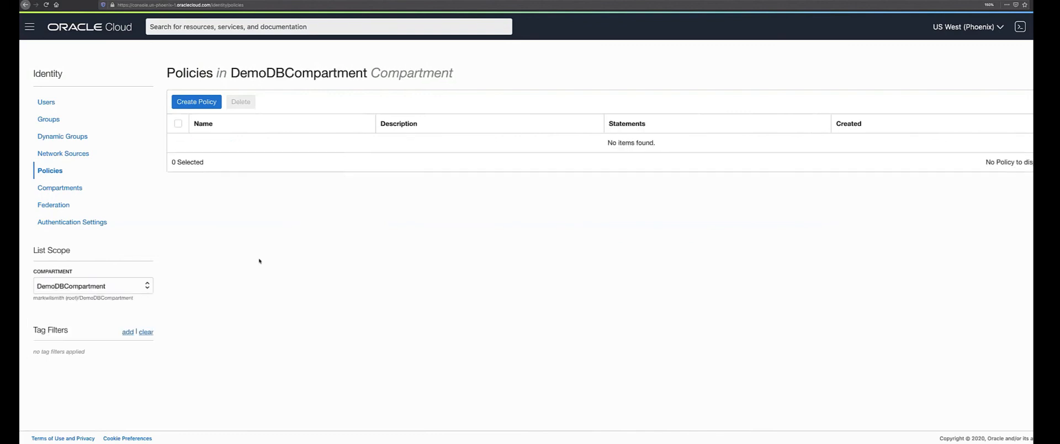
{"action": "left_click", "coordinate": [208, 103]}
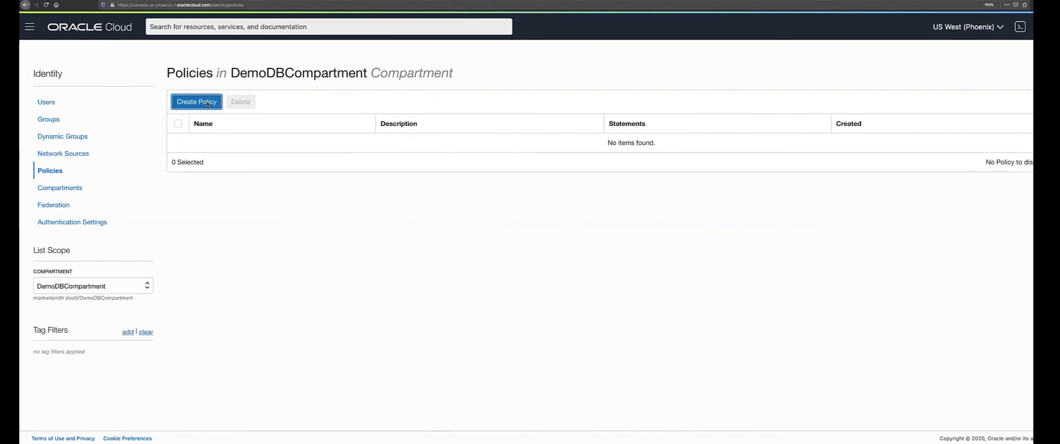
Enter policy name DemoDBPolicy and description 'demo', and pick the Database Management use case.
{"action": "type", "text": "DemoDBPolicy"}
{"action": "key", "text": "Tab"}
{"action": "type", "text": "demo"}
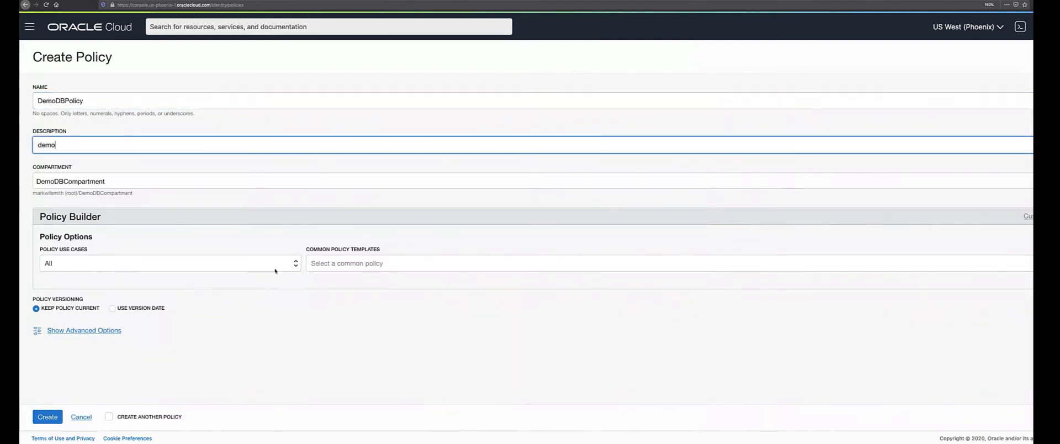
{"action": "left_click", "coordinate": [166, 228]}
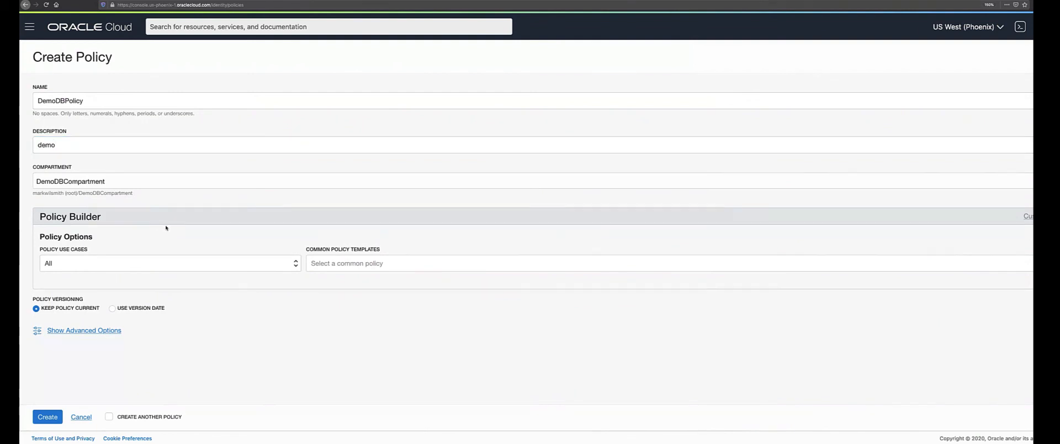
{"action": "left_click", "coordinate": [295, 265]}
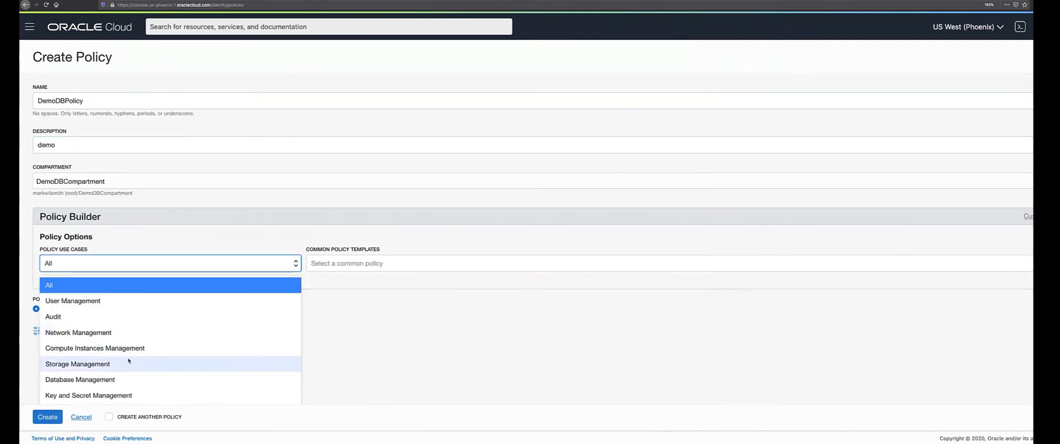
{"action": "scroll", "coordinate": [129, 361], "scroll_direction": "down", "scroll_amount": 1}
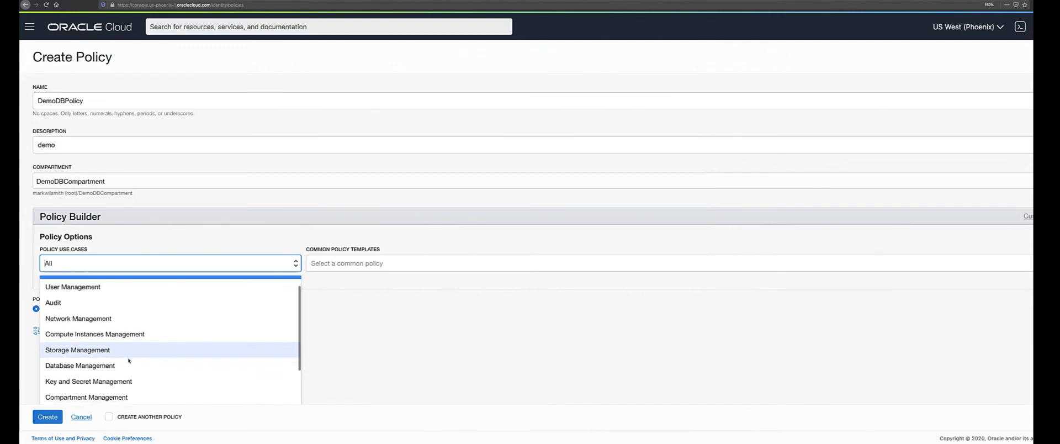
{"action": "left_click", "coordinate": [101, 359]}
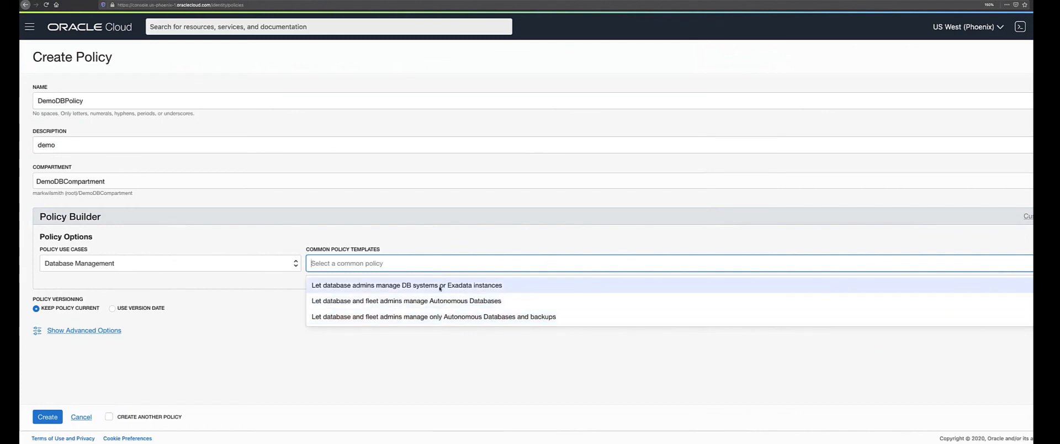
Apply the 'manage only Autonomous Databases and backups' template for DemoDBGroup in DemoDBCompartment, then create it.
{"action": "left_click", "coordinate": [554, 317]}
{"action": "scroll", "coordinate": [383, 351], "scroll_direction": "down", "scroll_amount": 3}
{"action": "left_click", "coordinate": [543, 274]}
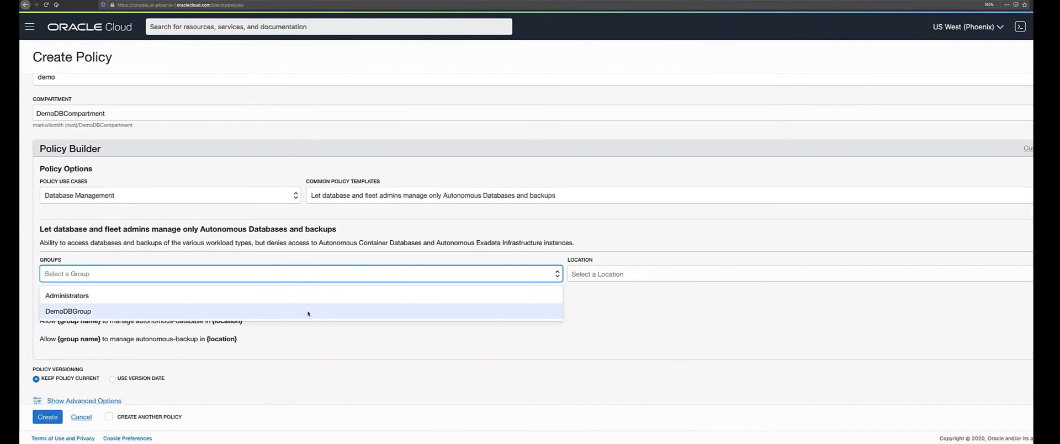
{"action": "left_click", "coordinate": [282, 311]}
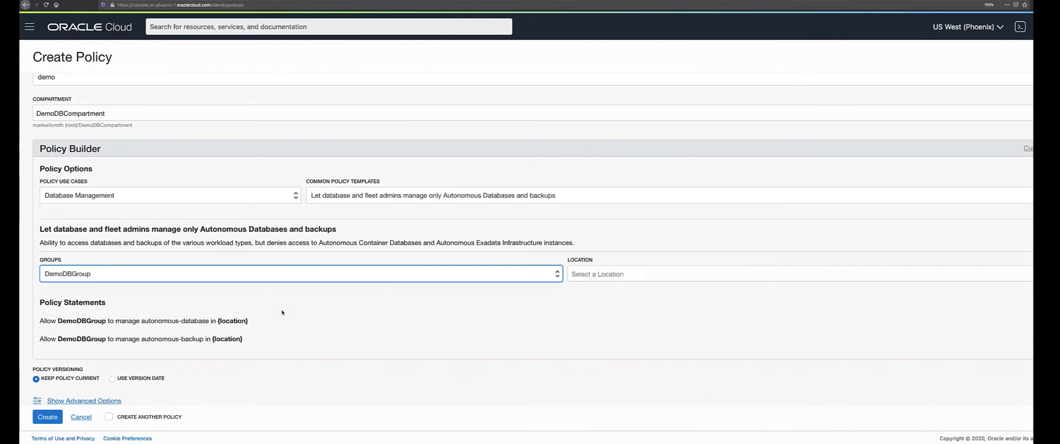
{"action": "left_click", "coordinate": [635, 278]}
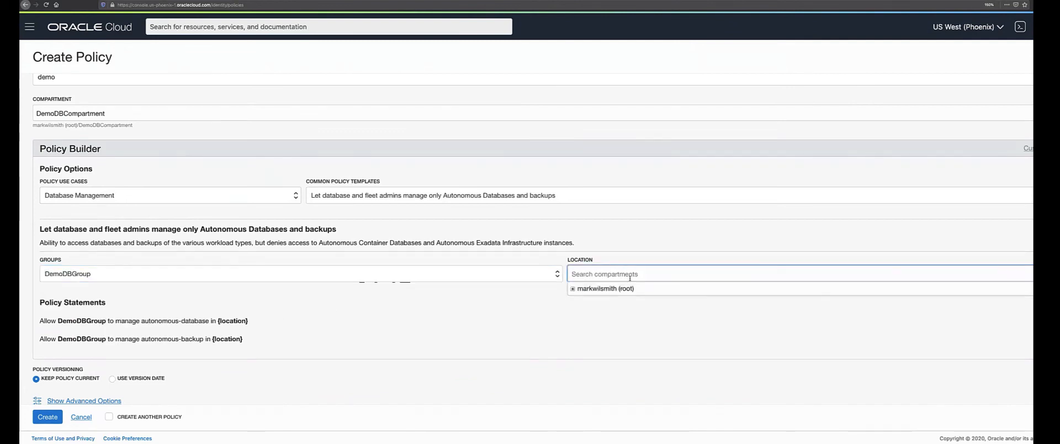
{"action": "left_click", "coordinate": [573, 289]}
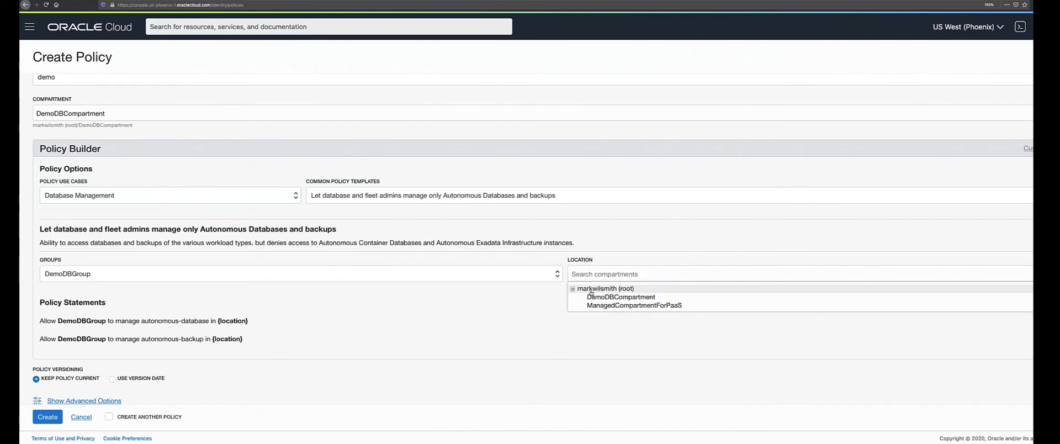
{"action": "left_click", "coordinate": [622, 297]}
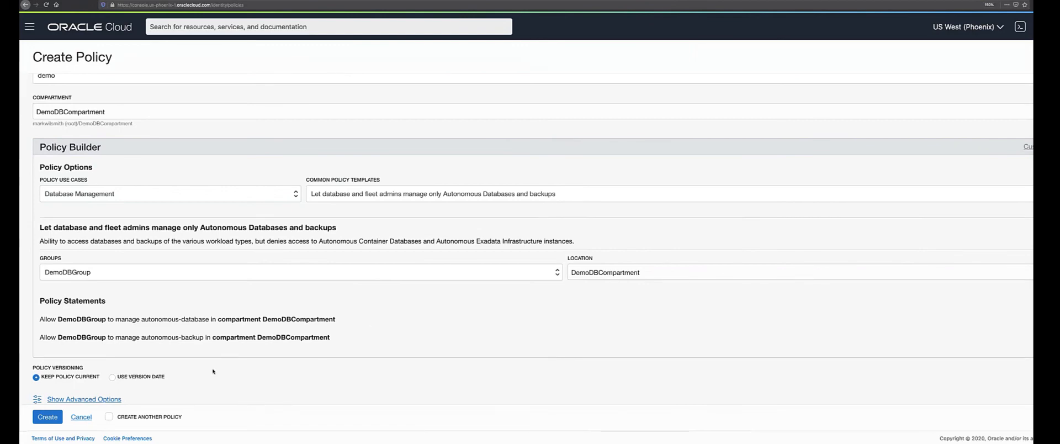
{"action": "left_click", "coordinate": [48, 417]}
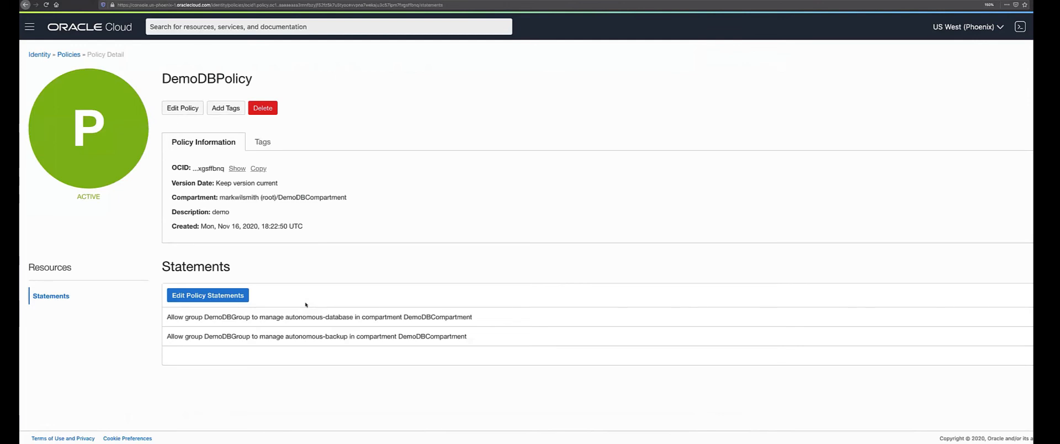
Open DemoDBGroup's details from the Identity Groups list.
{"action": "left_click", "coordinate": [47, 55]}
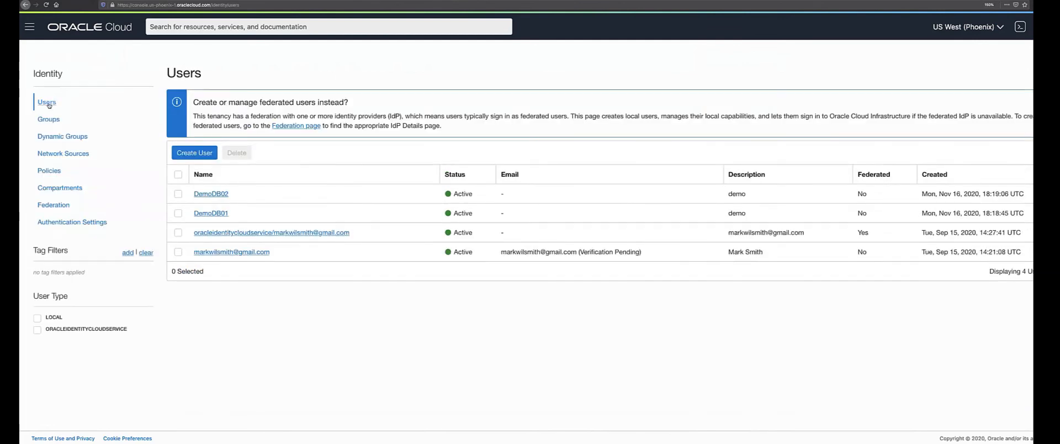
{"action": "left_click", "coordinate": [51, 120]}
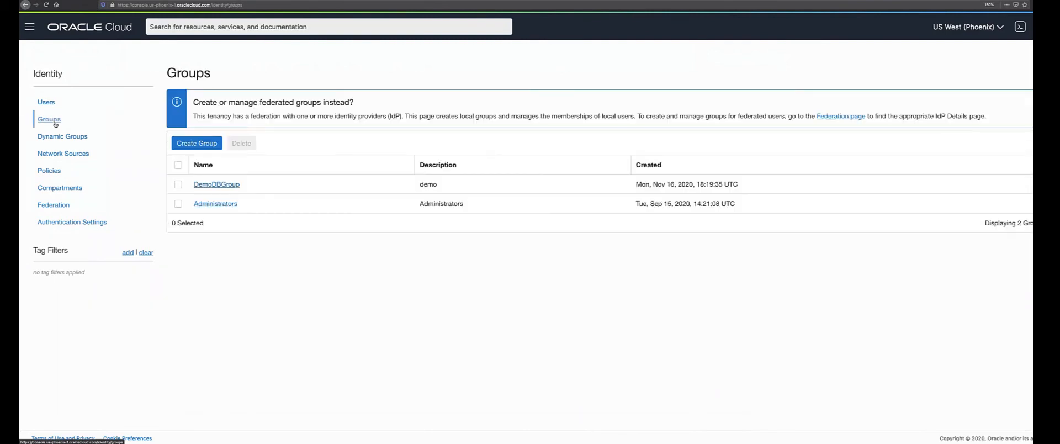
{"action": "left_click", "coordinate": [223, 185]}
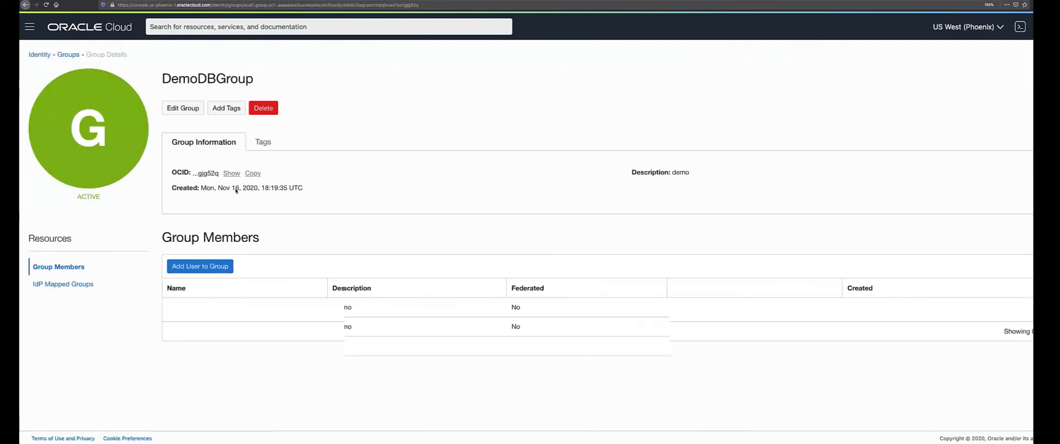
Remove member DemoDB01 from DemoDBGroup and return to the Identity users list.
{"action": "left_click", "coordinate": [1030, 326]}
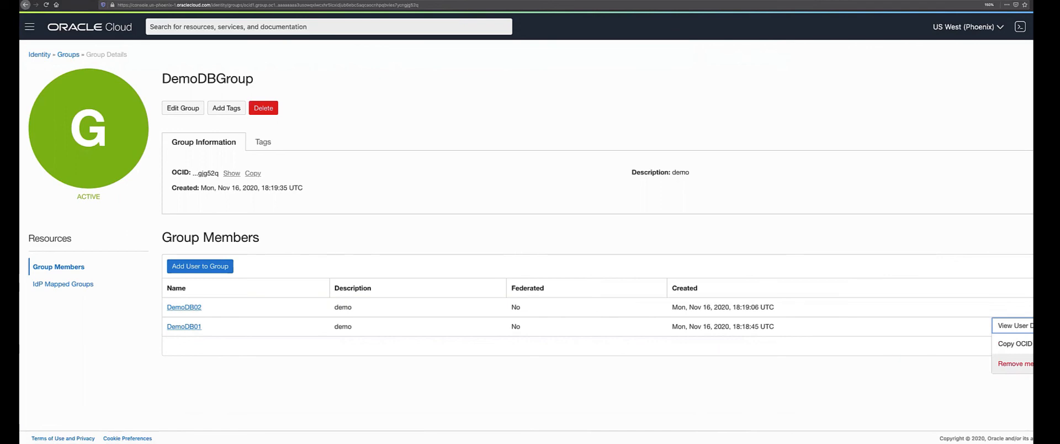
{"action": "left_click", "coordinate": [1029, 364]}
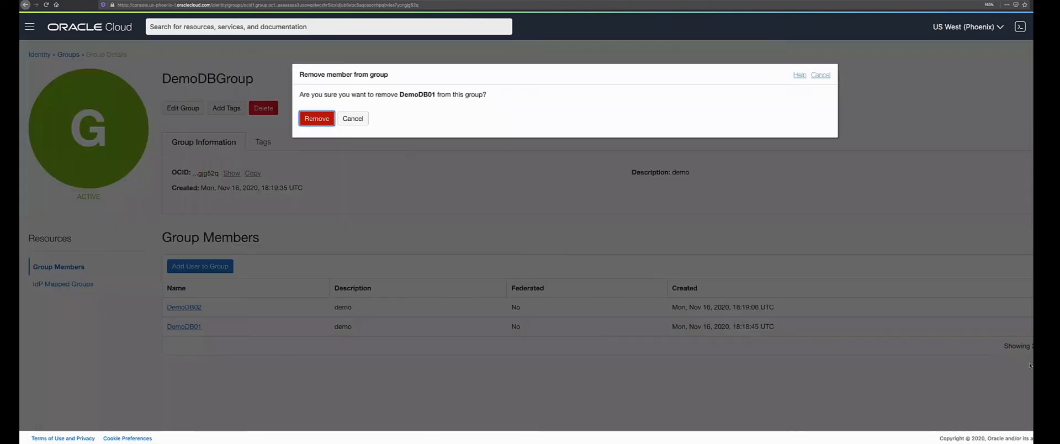
{"action": "left_click", "coordinate": [316, 118]}
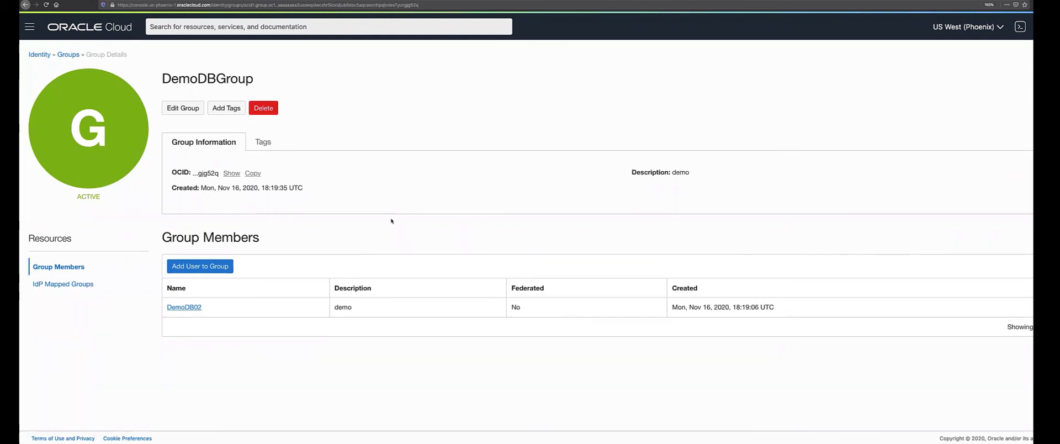
{"action": "left_click", "coordinate": [38, 55]}
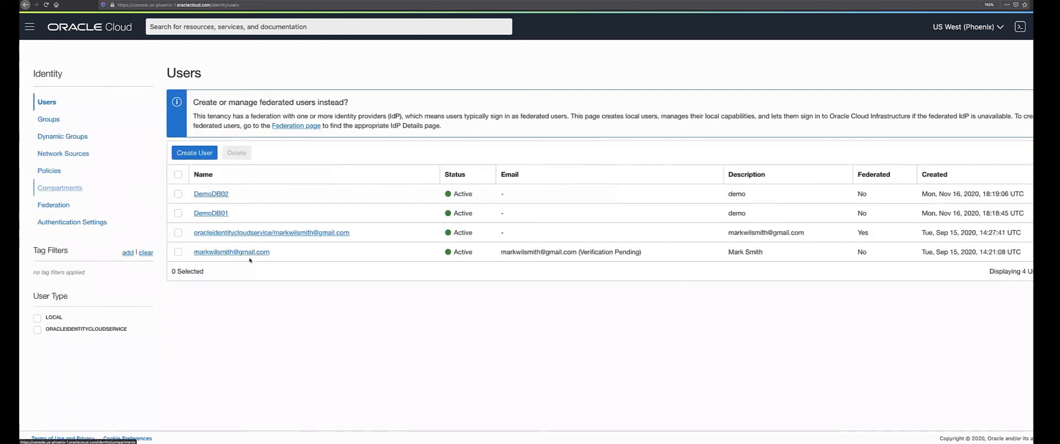